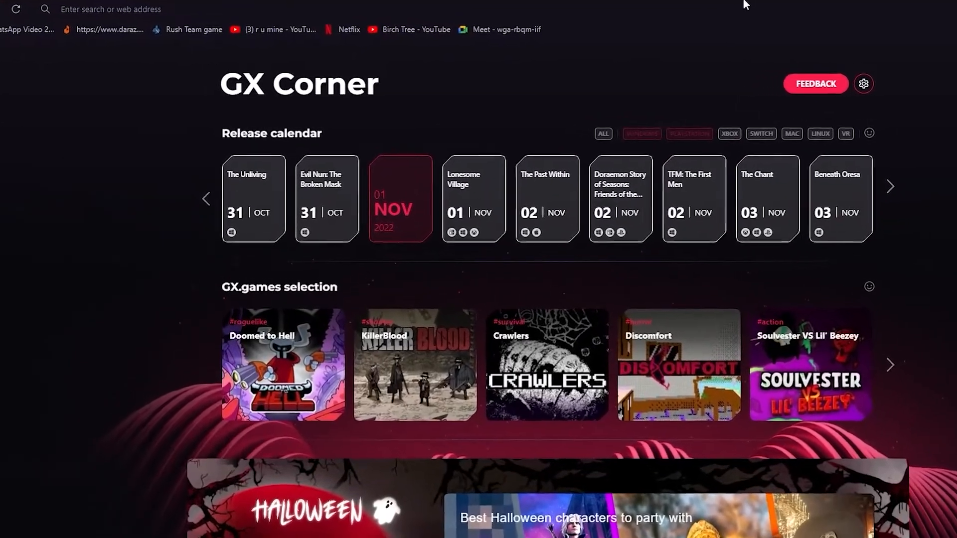
Open canva.com in the browser
left_click(732, 11)
type("canva.com")
key("Return")
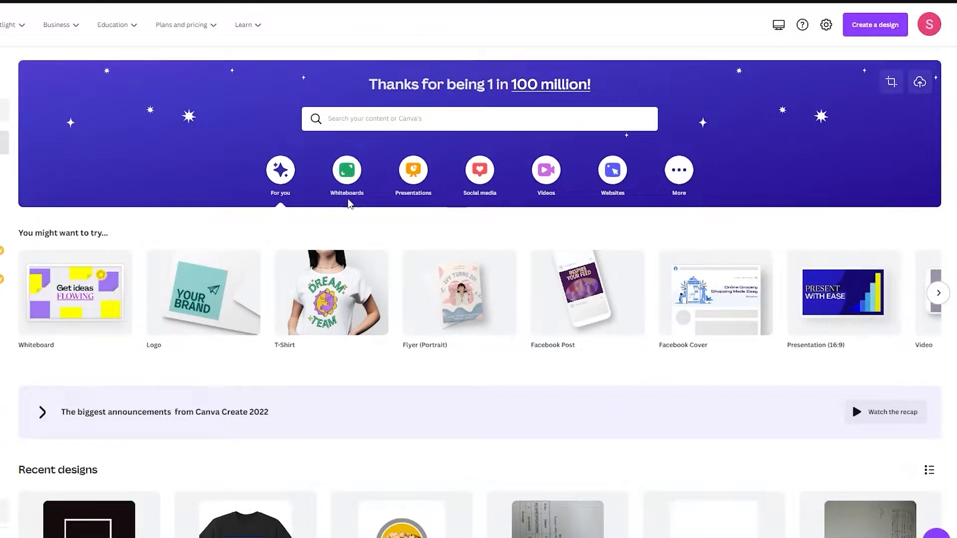
left_click(385, 116)
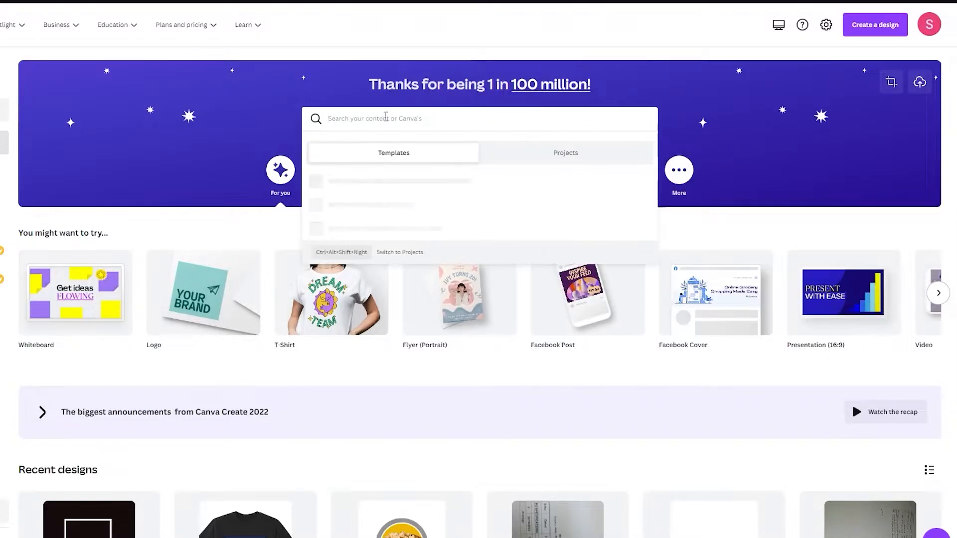
type("busin")
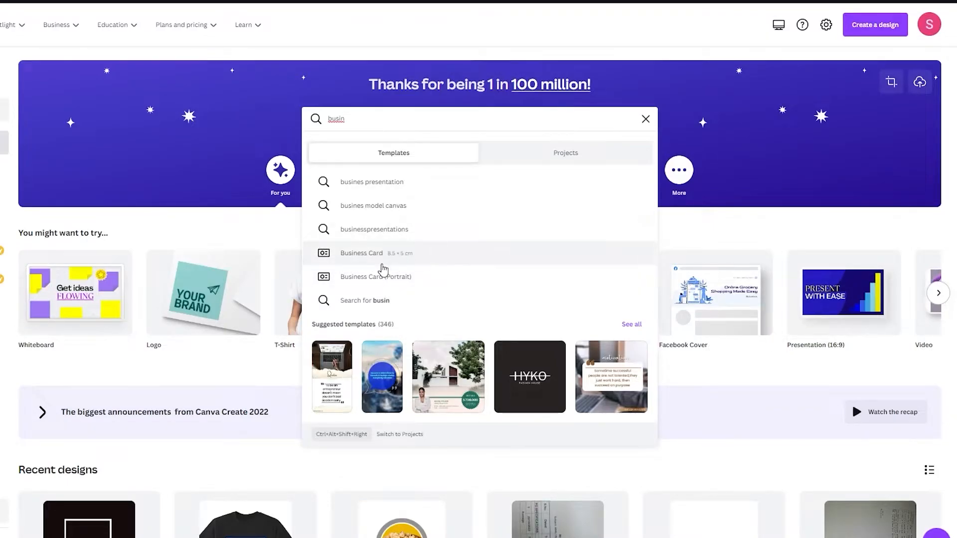
left_click(52, 99)
Open the business card maker and start designing a blank business card
mouse_move(14, 31)
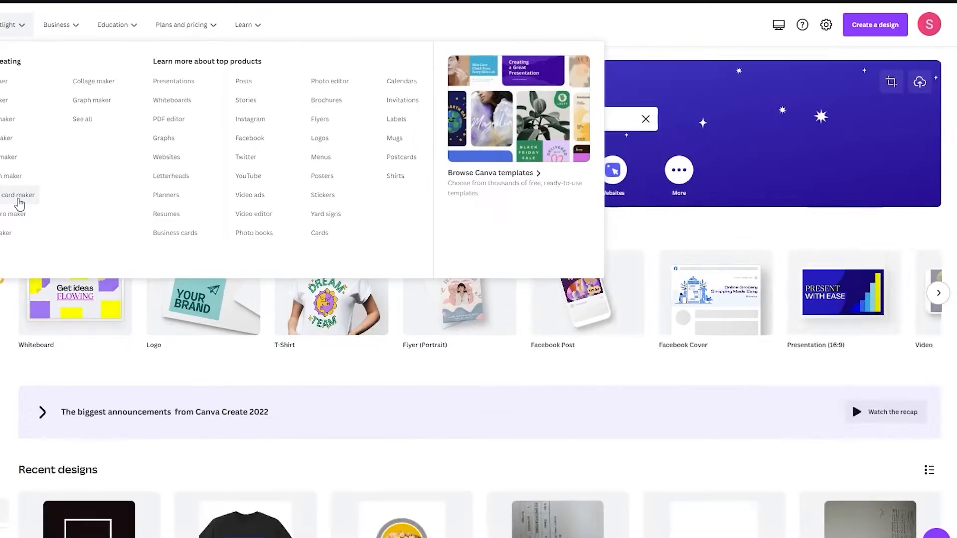
left_click(25, 198)
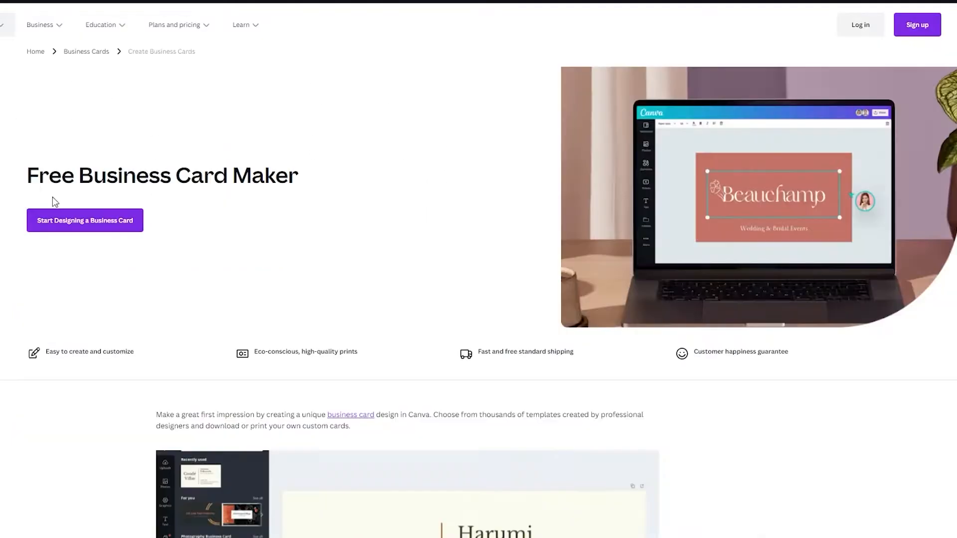
left_click(104, 220)
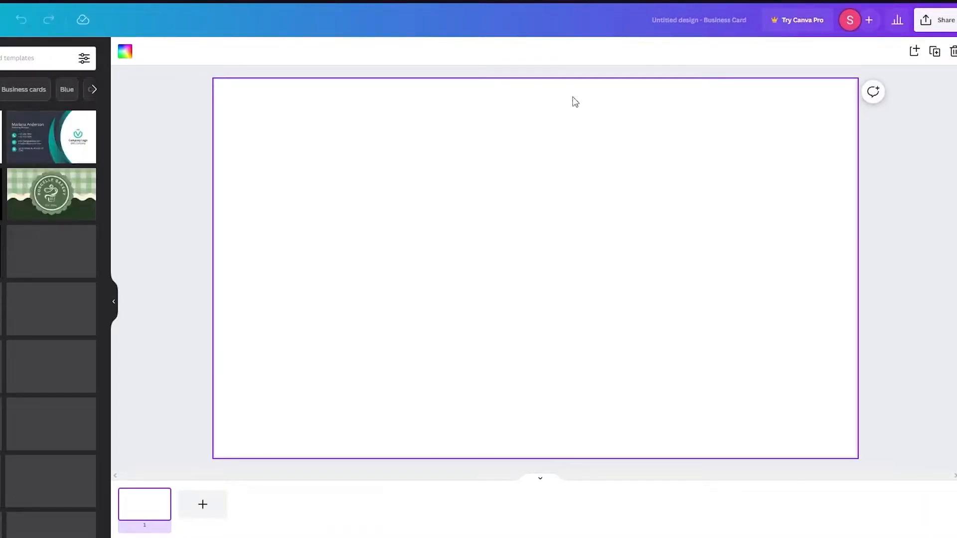
left_click(171, 176)
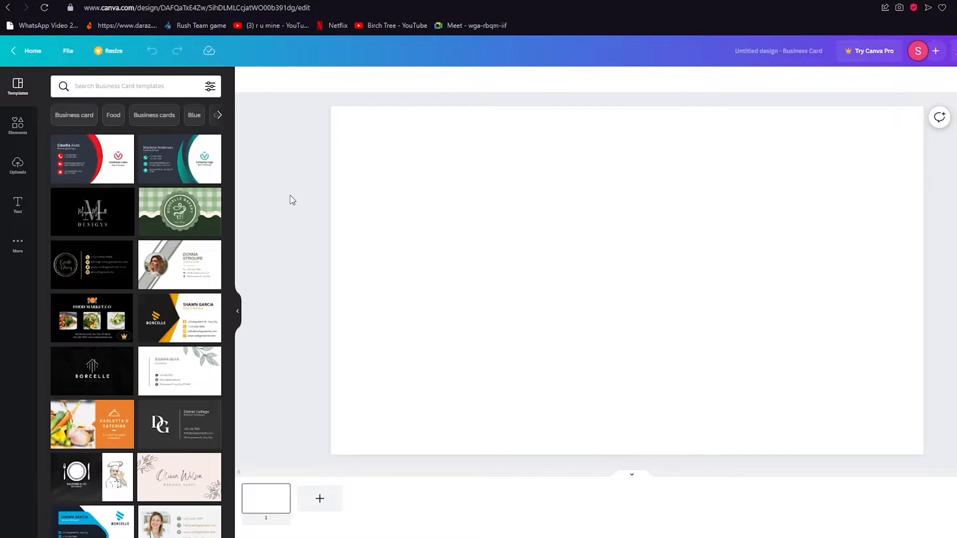
left_click(346, 206)
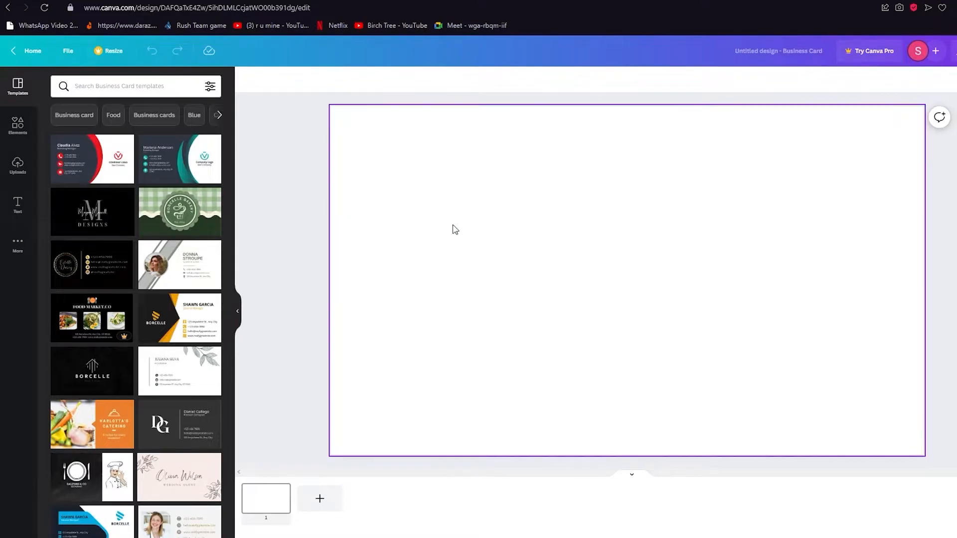
left_click(277, 225)
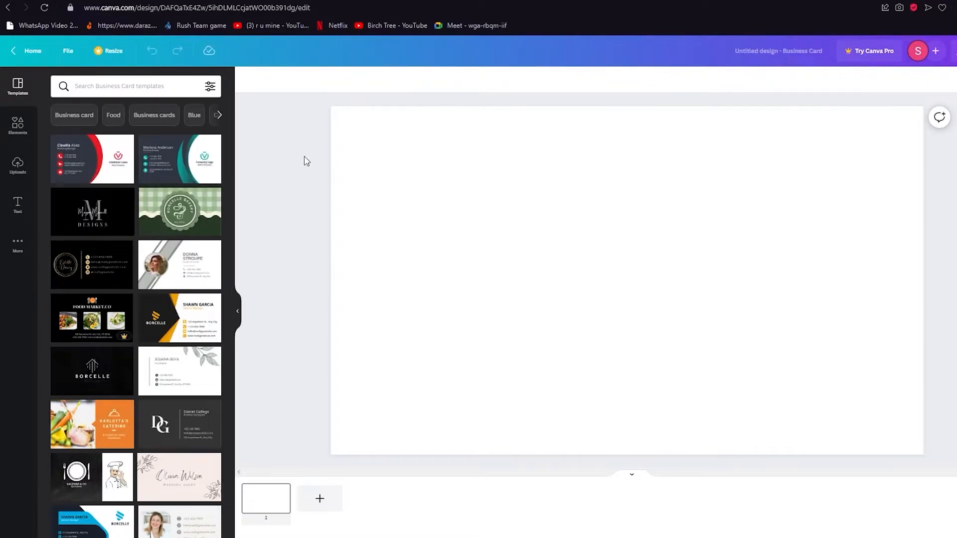
Search the business card templates for "food" and look through the resulting designs
left_click(136, 85)
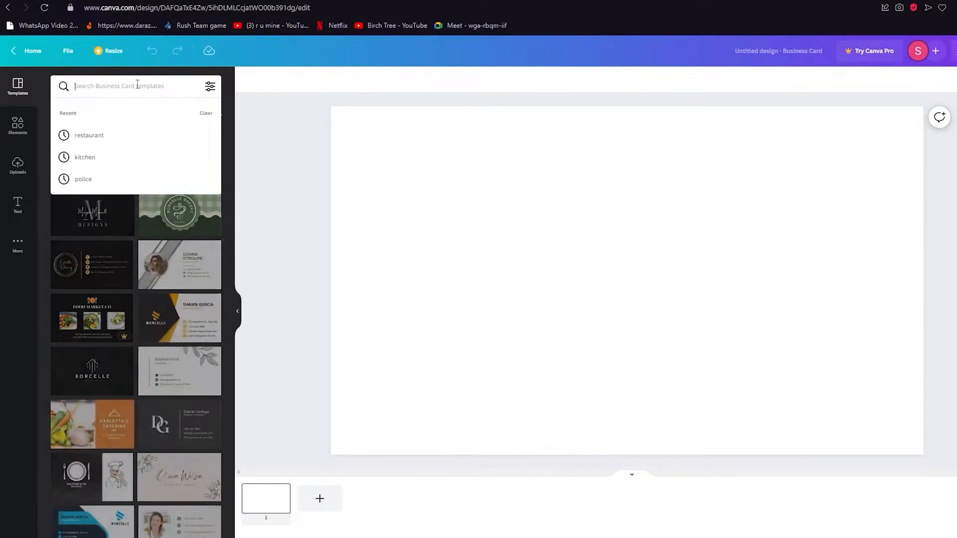
type("food")
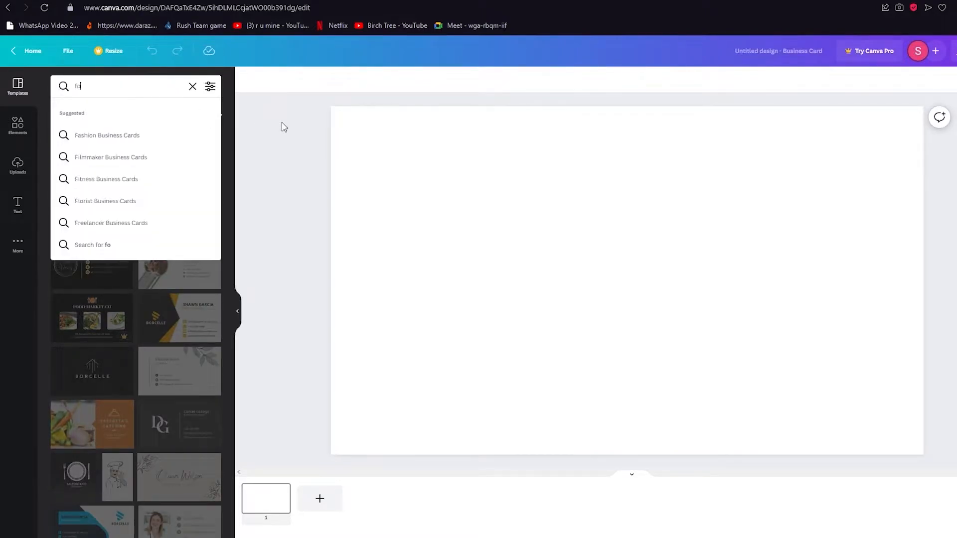
key("Return")
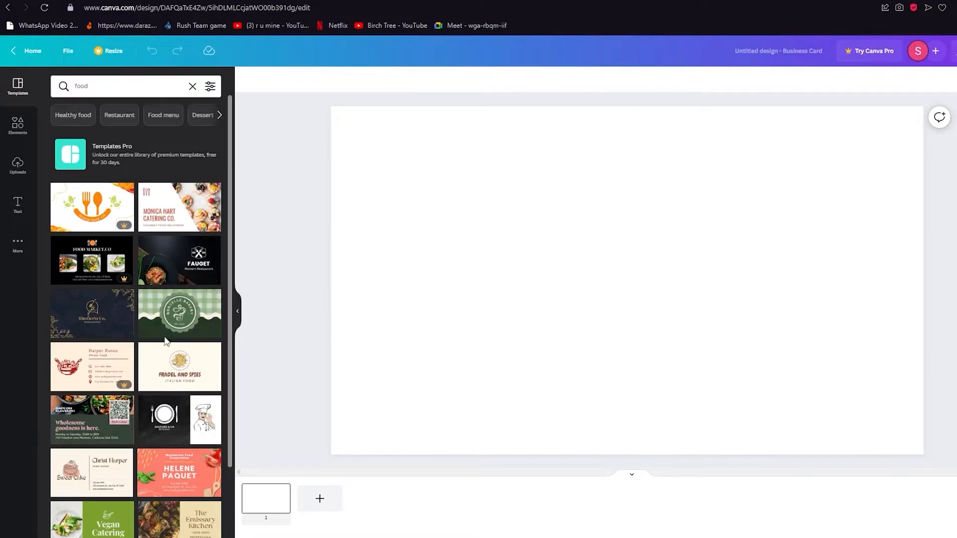
scroll(203, 413, "down", 5)
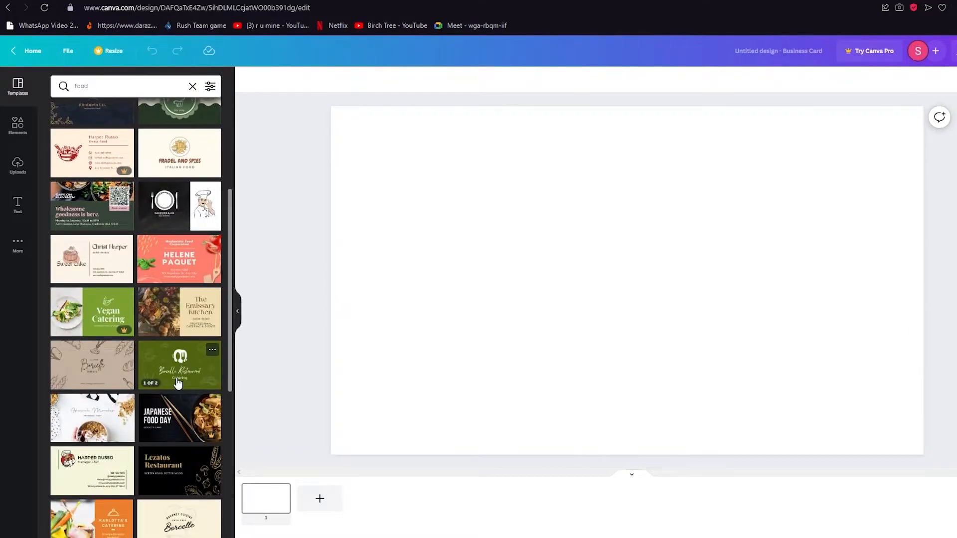
scroll(162, 391, "down", 6)
scroll(162, 390, "up", 11)
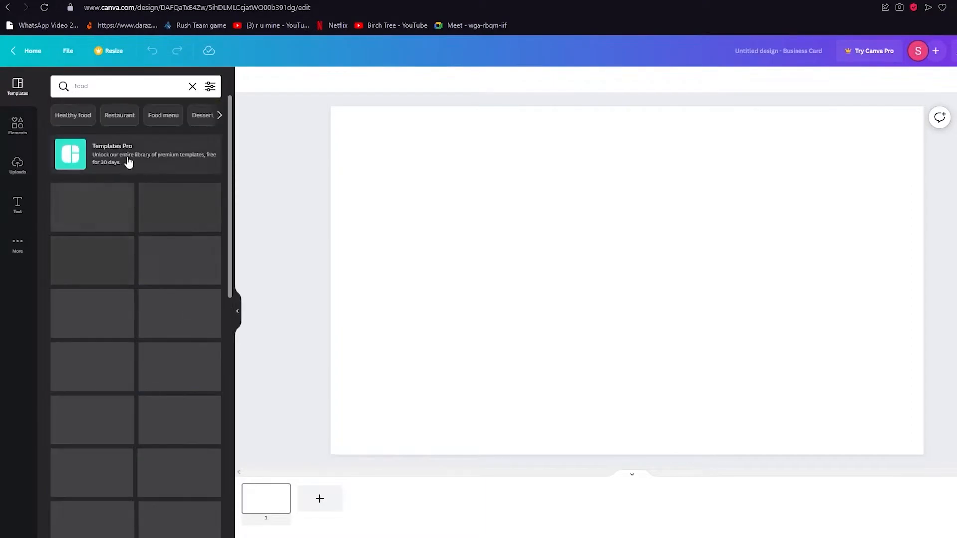
scroll(125, 134, "down", 2)
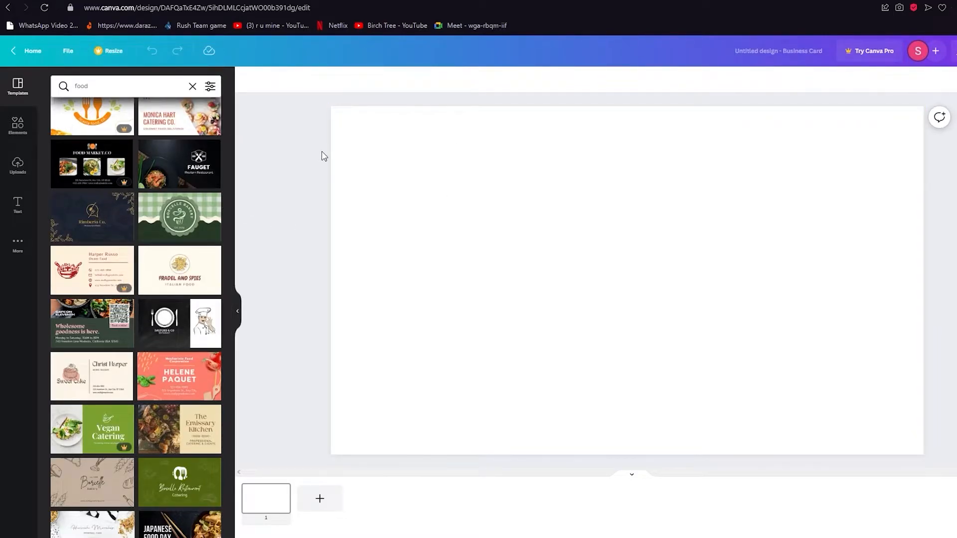
scroll(176, 171, "up", 3)
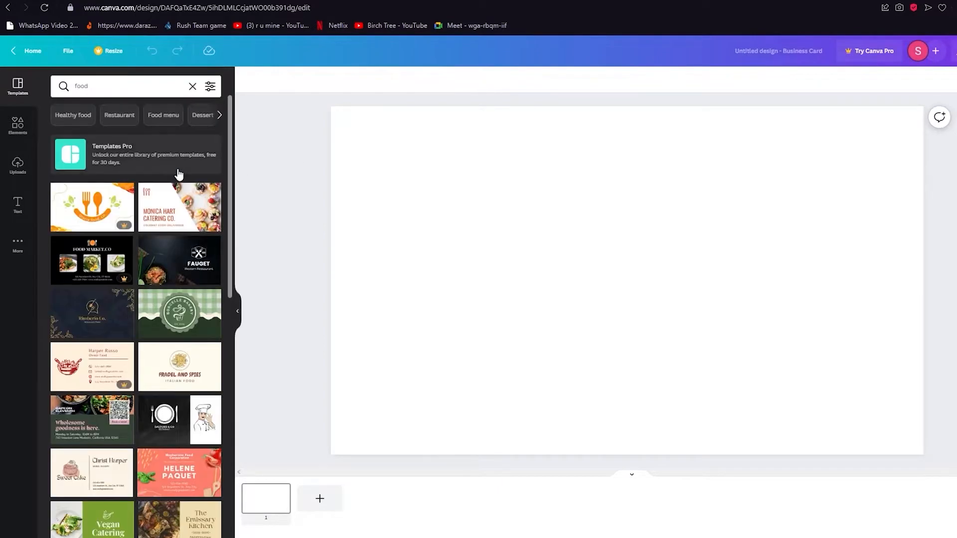
Set the background color of the blank card page to black
left_click(546, 211)
key("Escape")
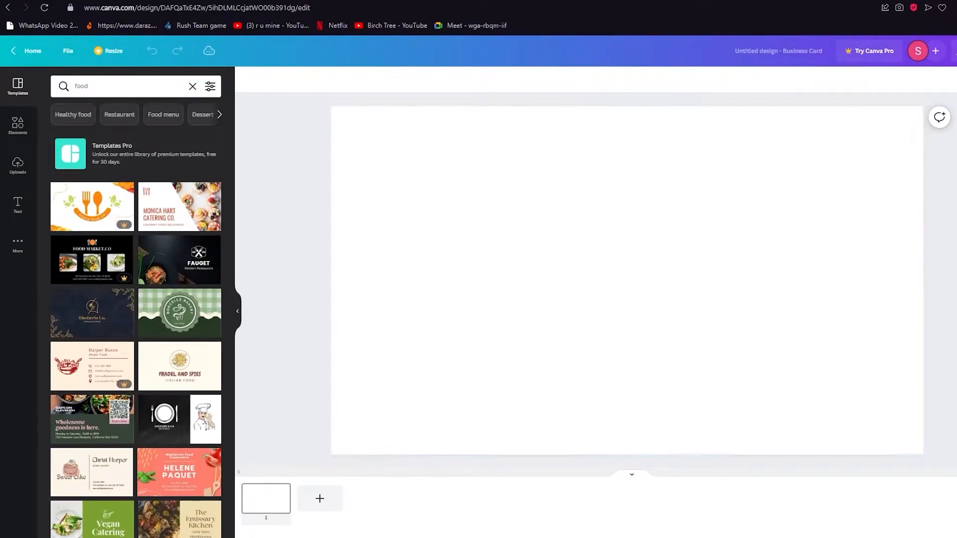
left_click(558, 199)
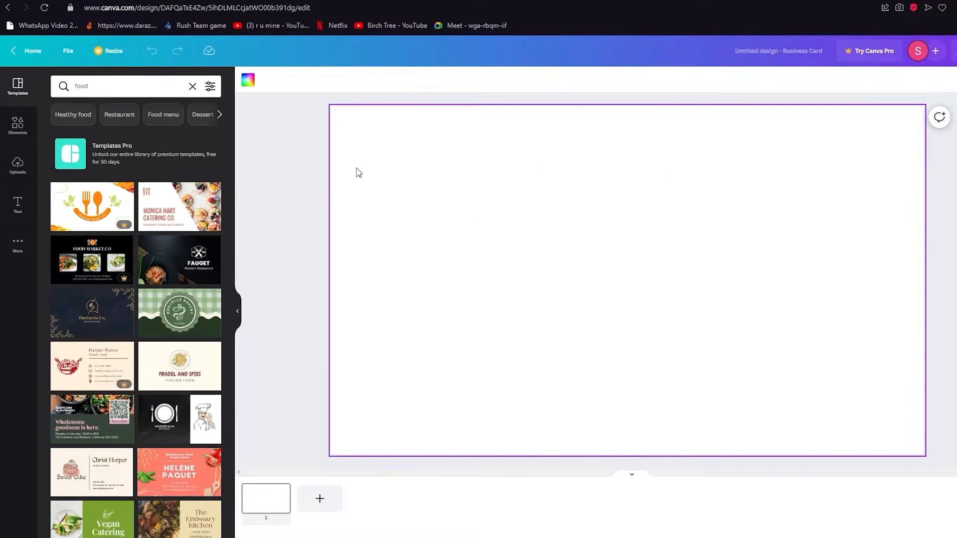
left_click(17, 130)
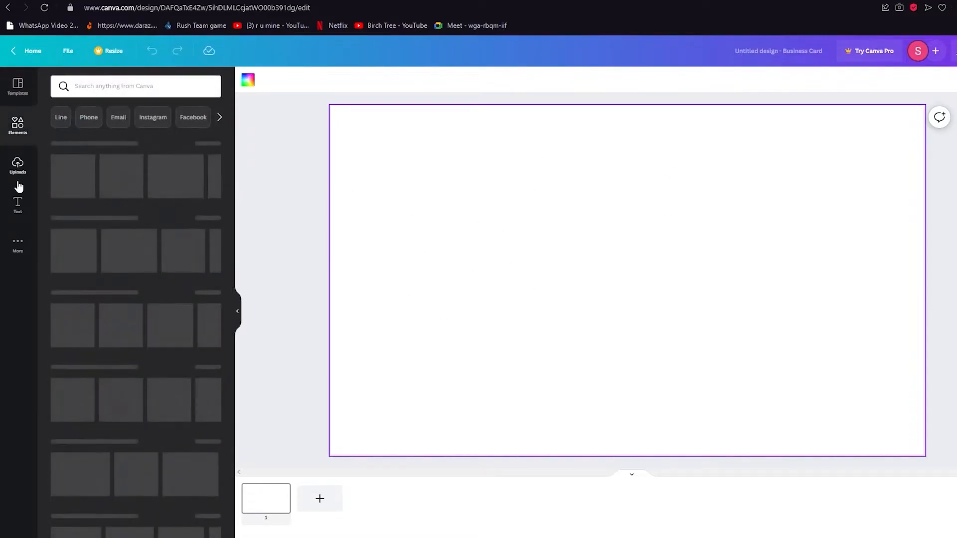
right_click(466, 213)
left_click(388, 180)
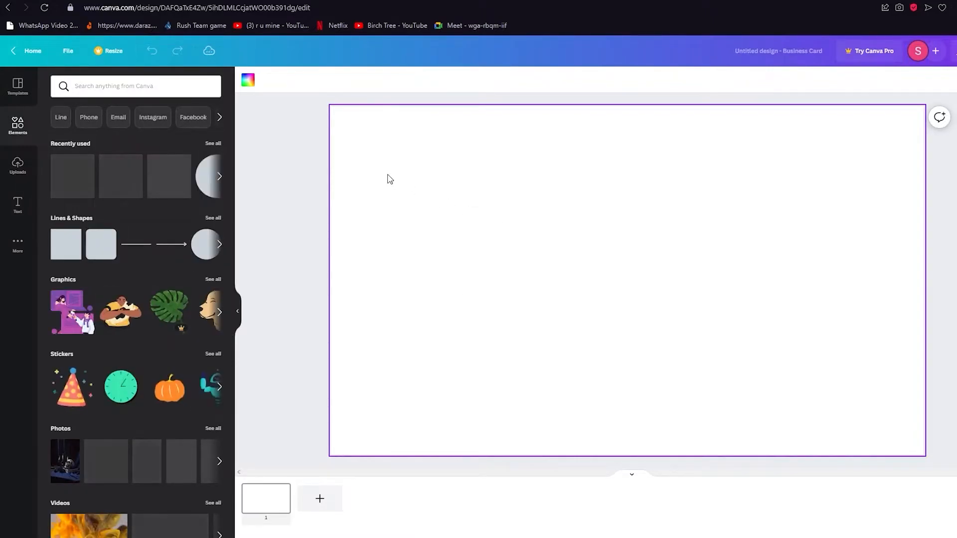
left_click(247, 81)
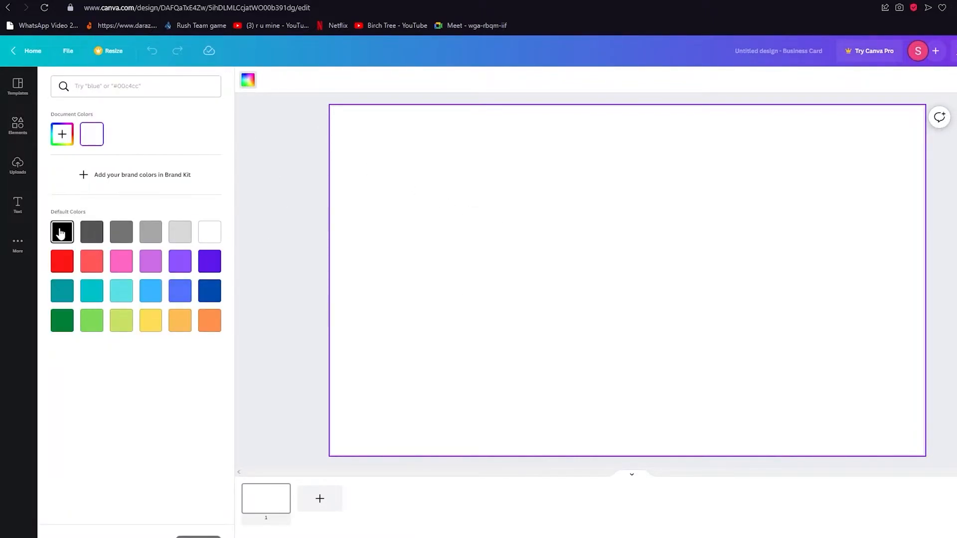
left_click(62, 232)
left_click(484, 169)
left_click(329, 186)
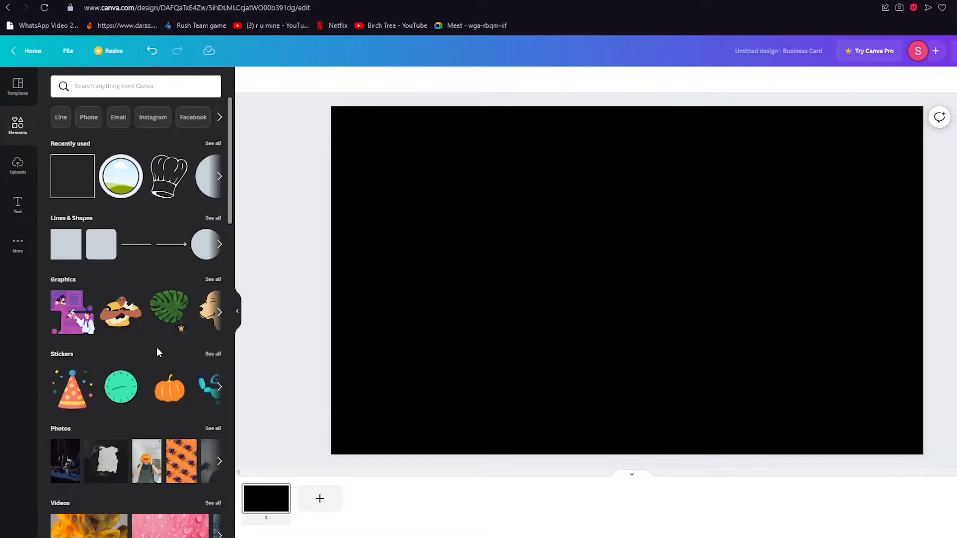
Search the elements for "borders", add the crossed double-line corner border to the card and color it white
scroll(156, 347, "down", 5)
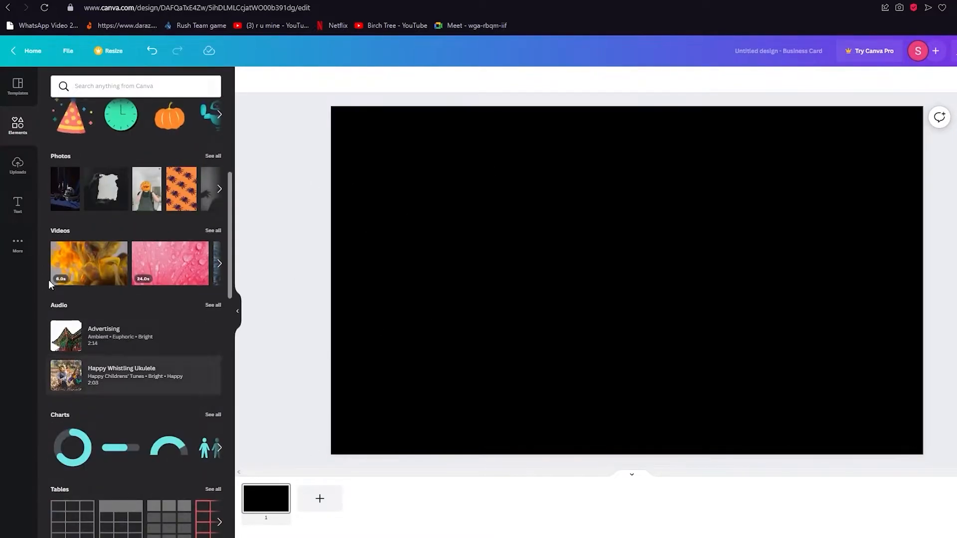
scroll(50, 284, "up", 5)
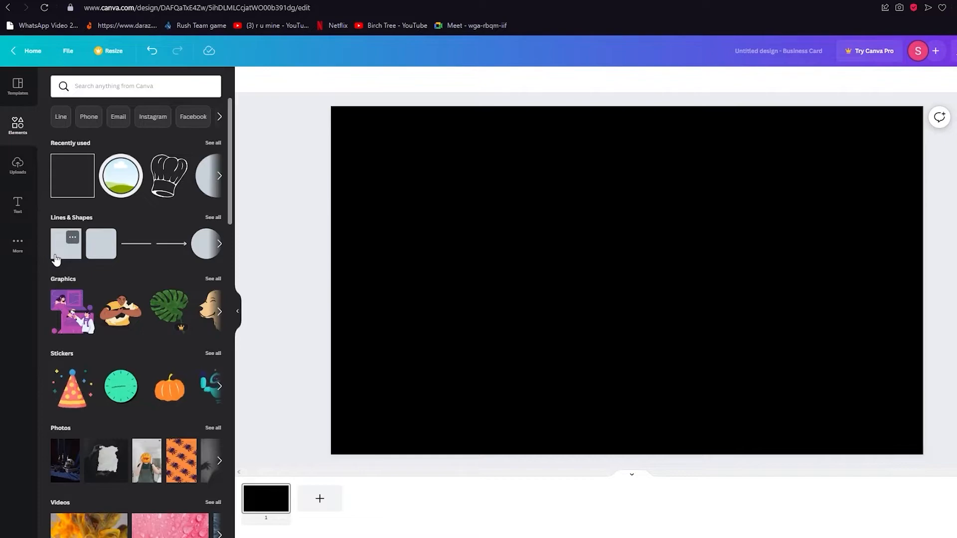
left_click(129, 90)
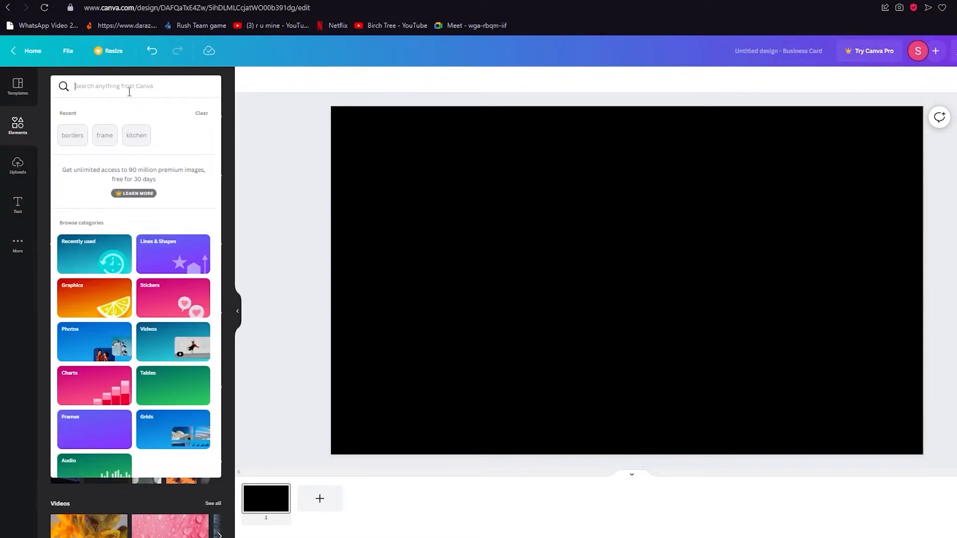
type("borders")
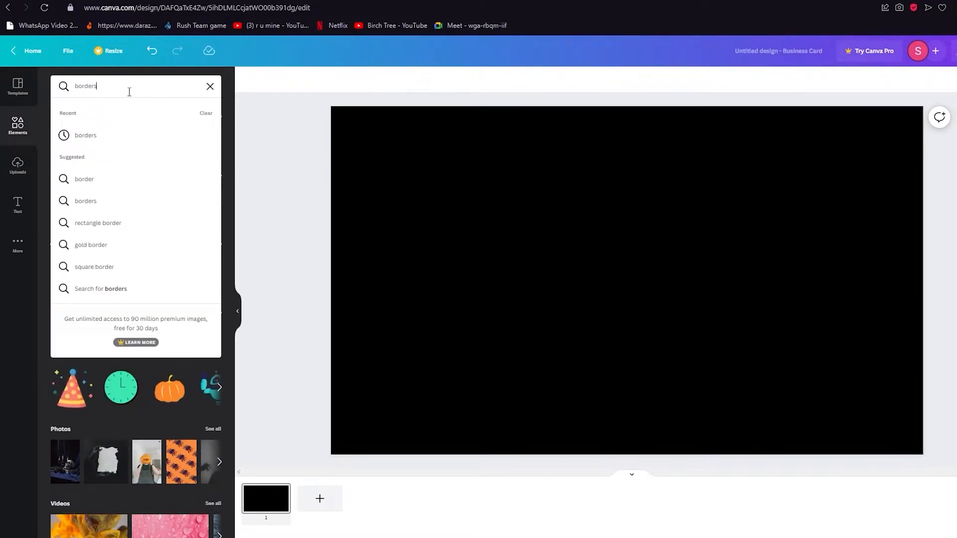
key("Return")
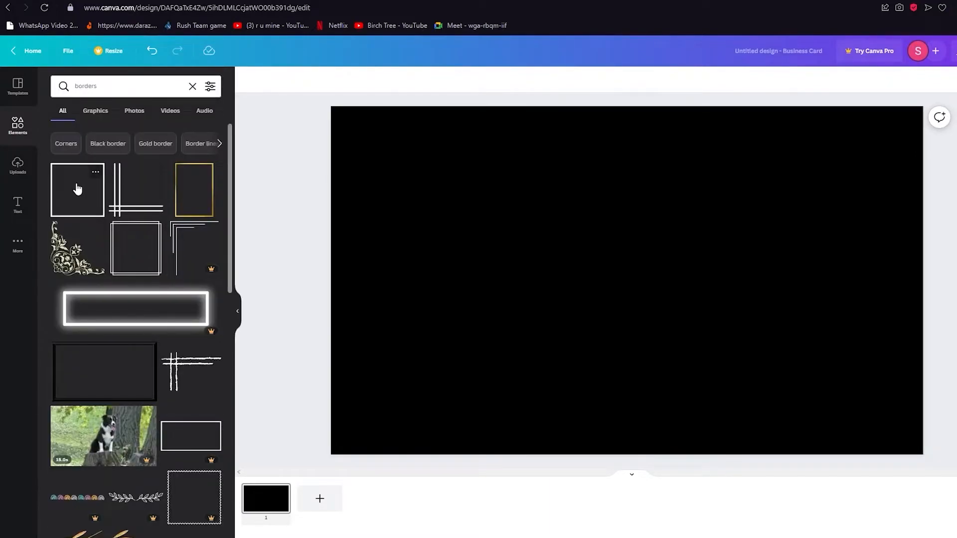
left_click(140, 203)
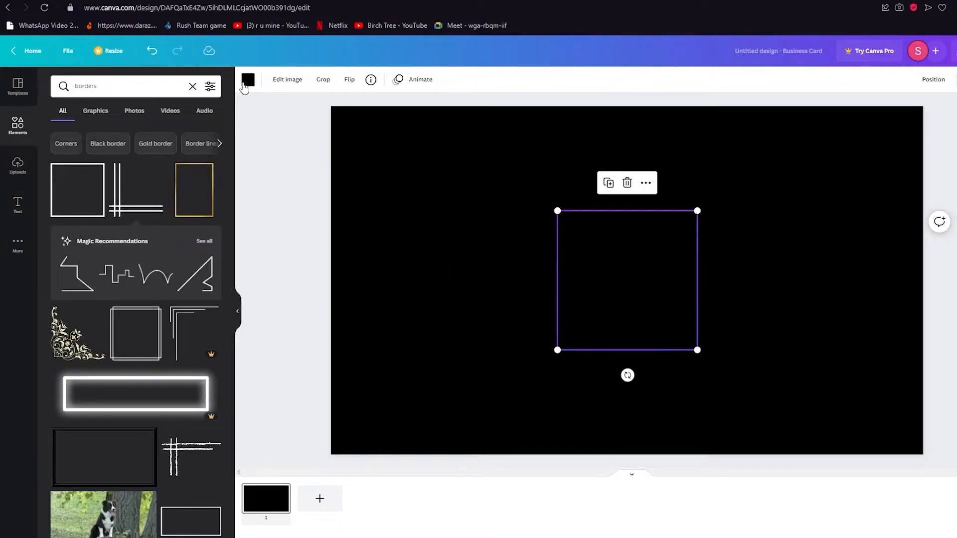
left_click(248, 79)
left_click(209, 232)
Move the white corner border into the card's bottom-left corner and shrink it to about half its size
left_click_drag(558, 294, 345, 394)
left_click(272, 382)
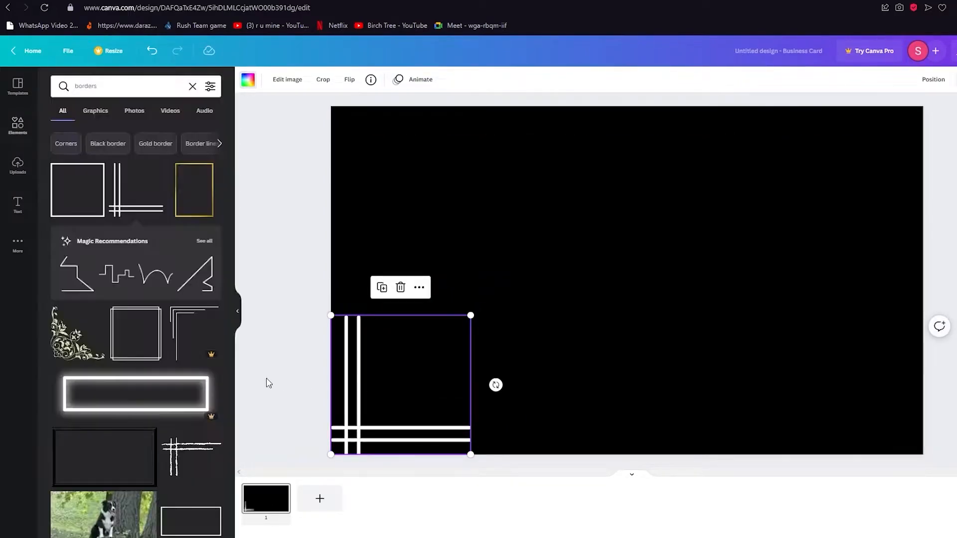
left_click(280, 339)
left_click(361, 356)
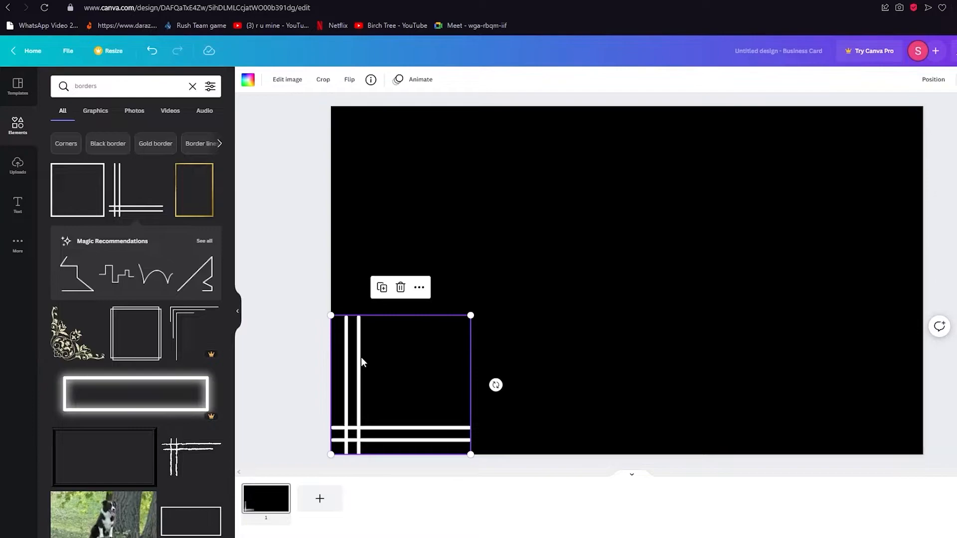
left_click_drag(469, 314, 396, 390)
Duplicate the corner border, rotate the copy 180° and place it in the card's top-right corner
key("ctrl+d")
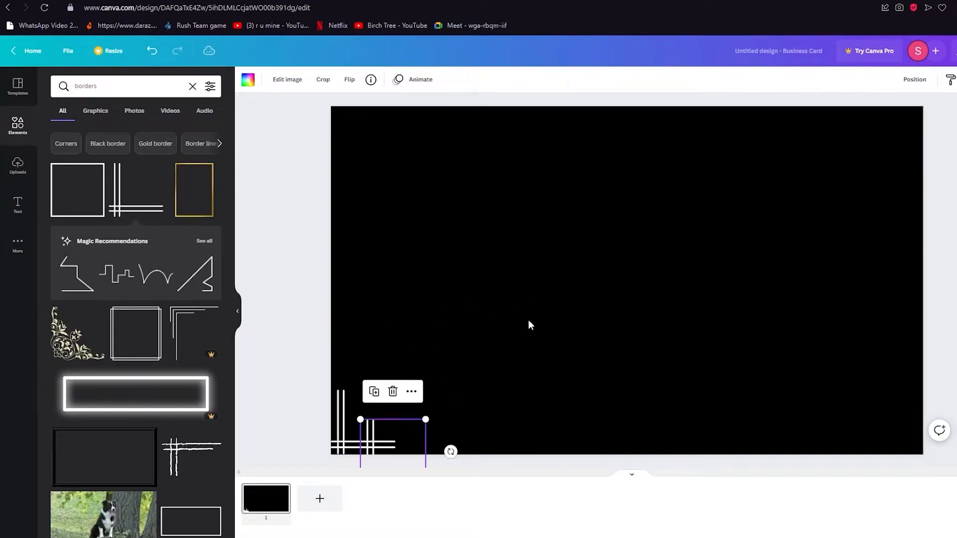
left_click_drag(374, 445, 690, 219)
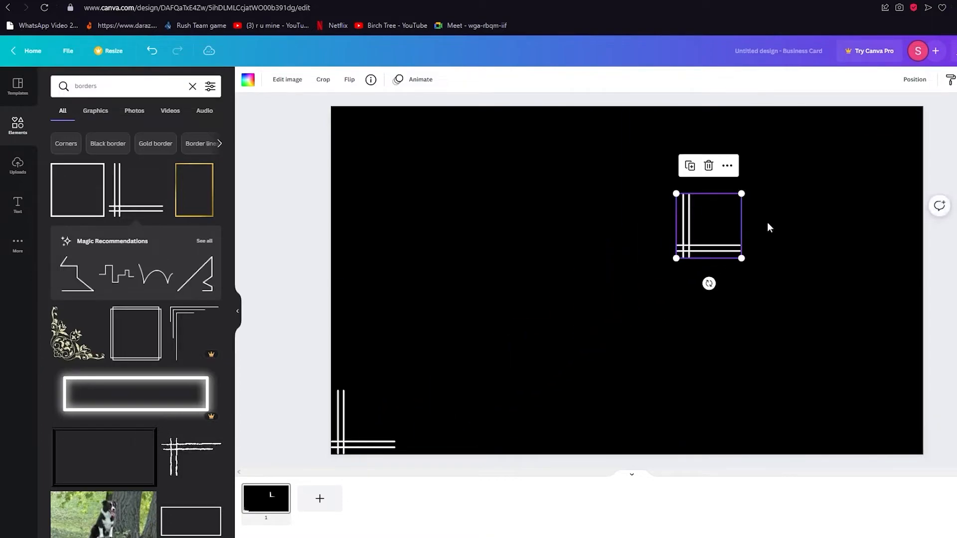
left_click_drag(707, 284, 710, 169)
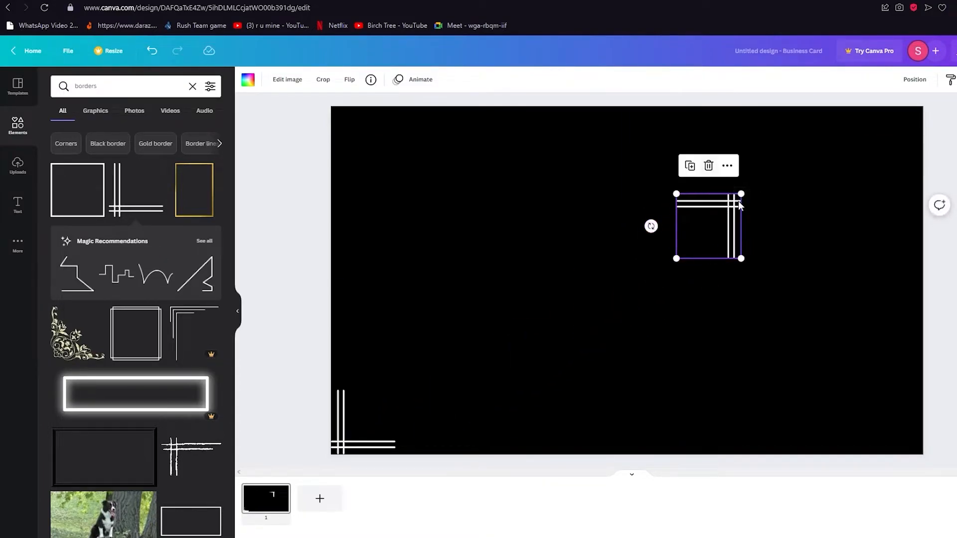
left_click_drag(736, 202, 909, 121)
Shift both corner borders slightly inward so each keeps a small margin from the card's edges
left_click_drag(334, 448, 347, 436)
left_click_drag(347, 437, 342, 435)
mouse_move(897, 129)
left_mouse_down()
mouse_move(867, 140)
mouse_move(881, 124)
mouse_move(899, 125)
left_mouse_up()
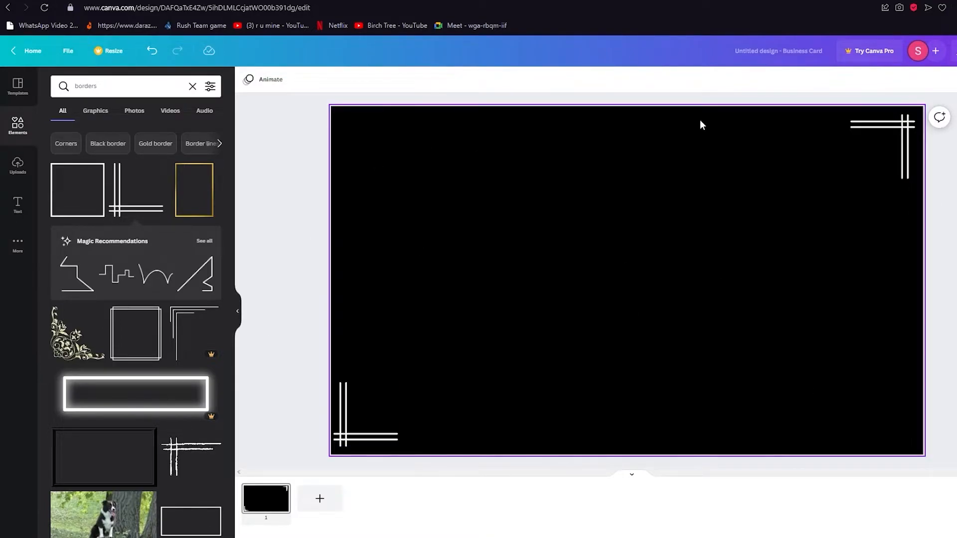
Add a second page to the design and remove its black background
scroll(124, 342, "down", 7)
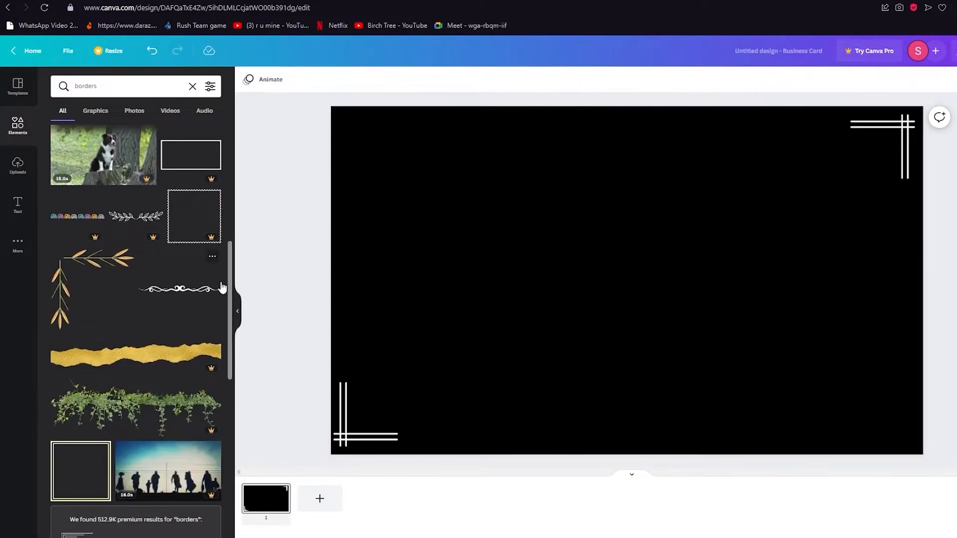
scroll(120, 257, "up", 7)
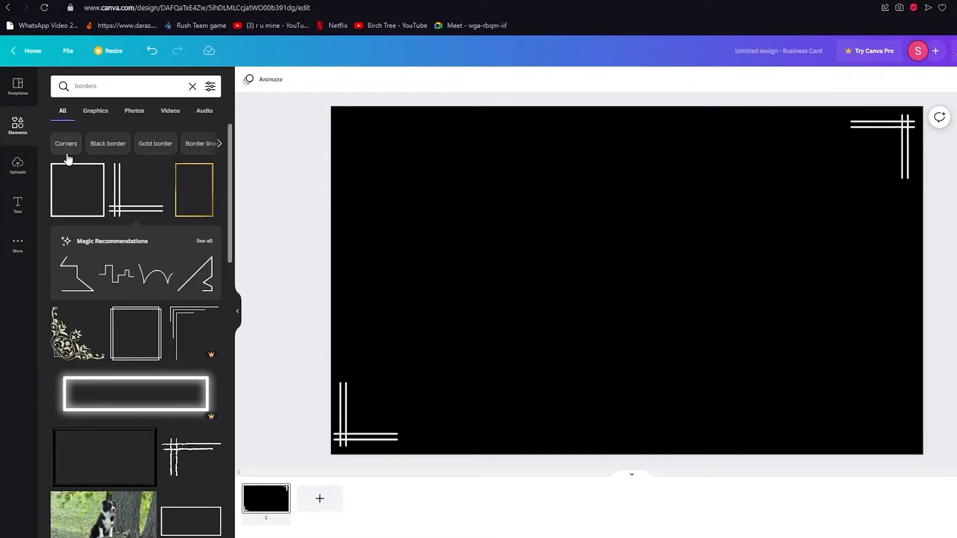
left_click(15, 92)
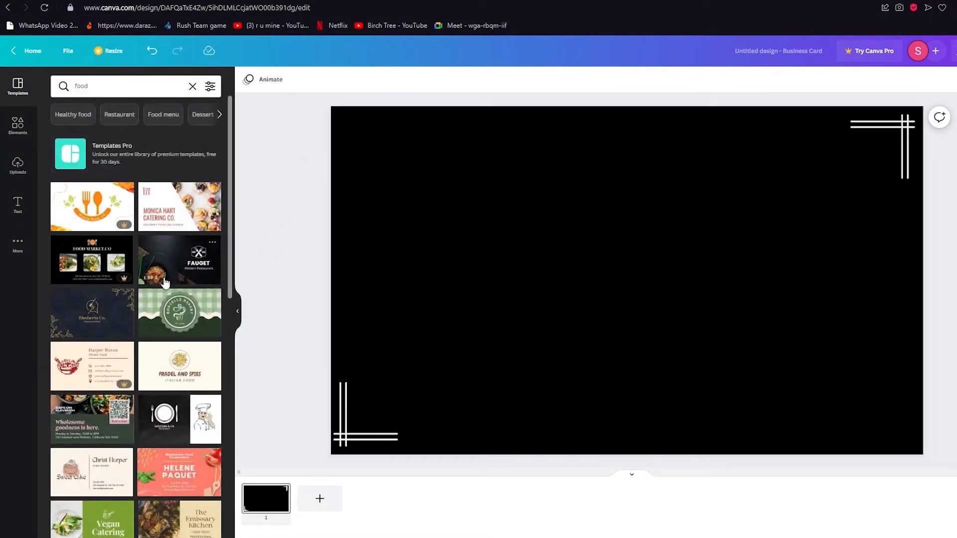
scroll(166, 288, "down", 2)
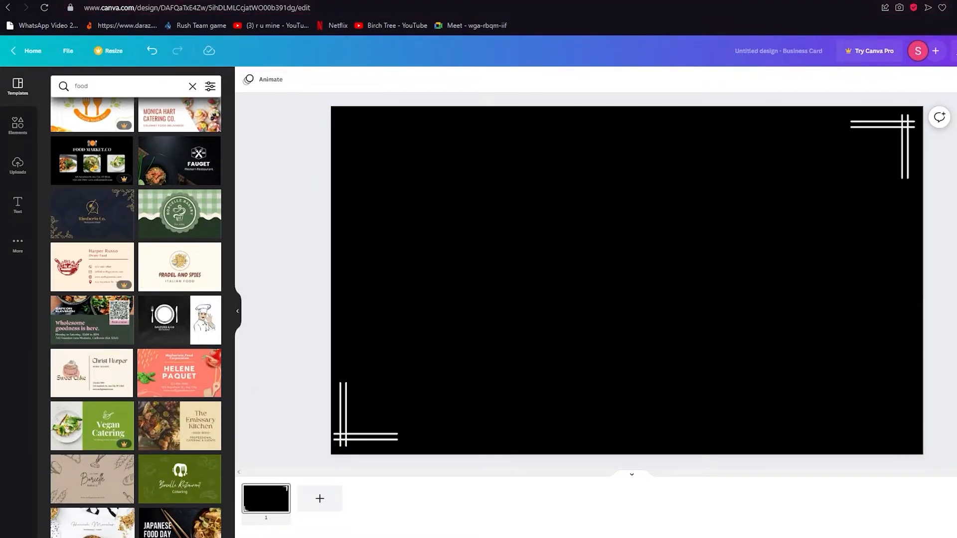
key("ctrl+Return")
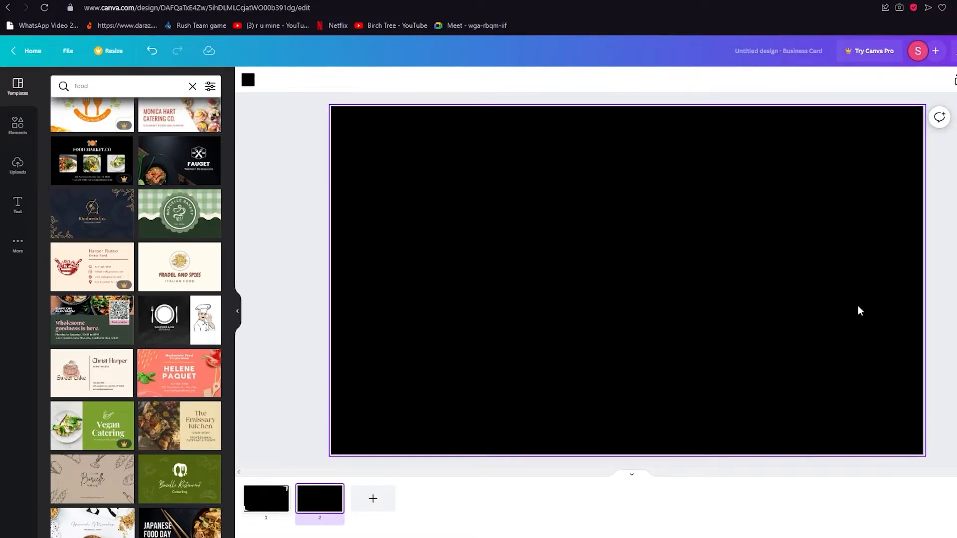
scroll(858, 311, "up", 1)
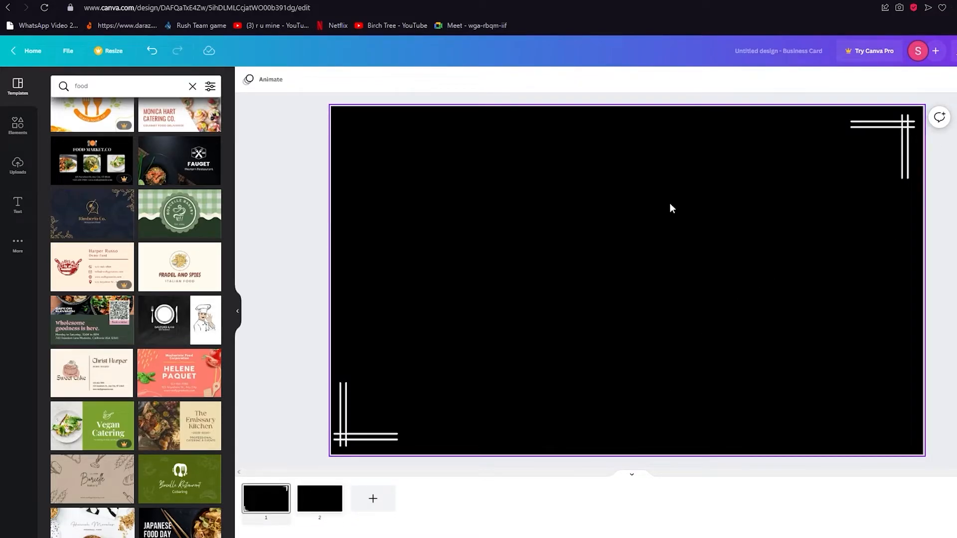
scroll(669, 204, "down", 1)
left_click(605, 225)
key("Delete")
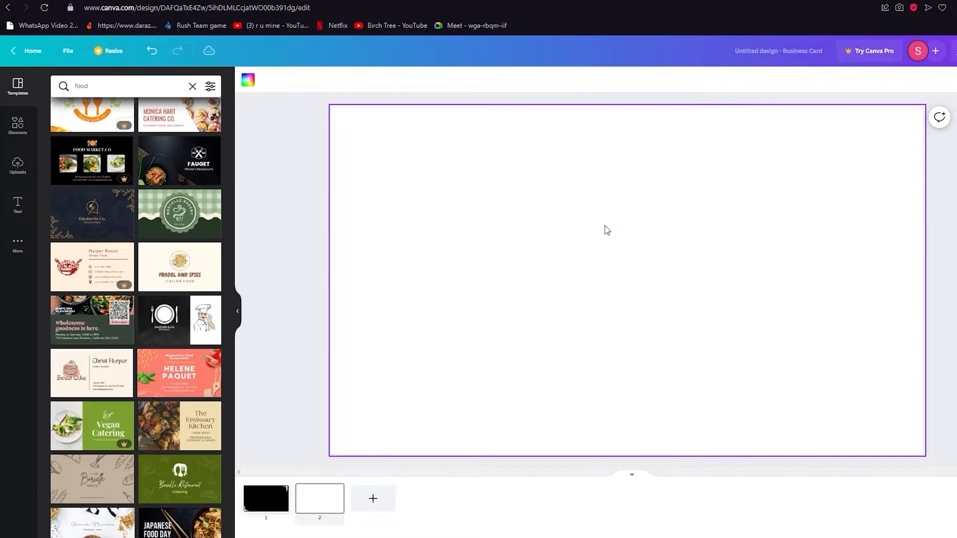
Apply the front page of the "Green and White Minimalist Modern Restaurant Business Card" template to page 2
scroll(185, 426, "down", 4)
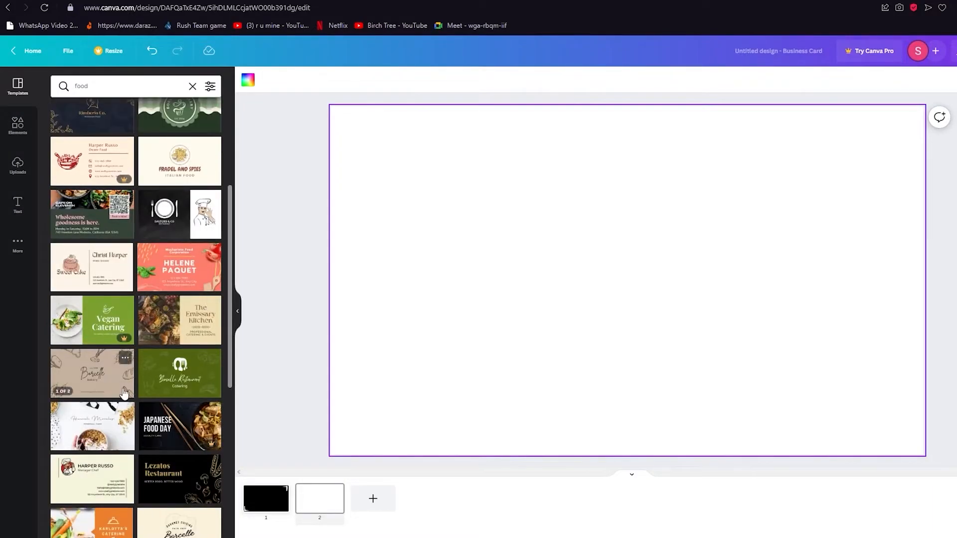
left_click(188, 302)
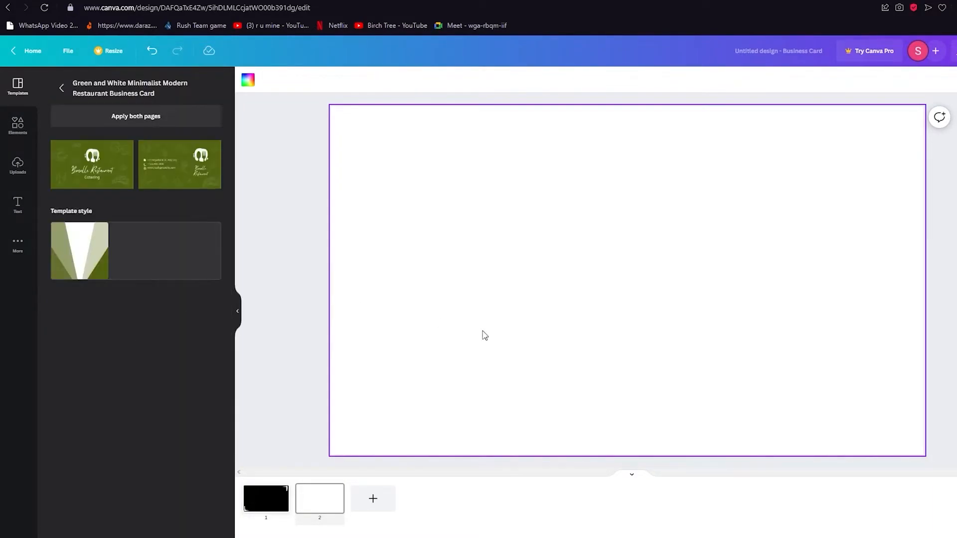
left_click(108, 176)
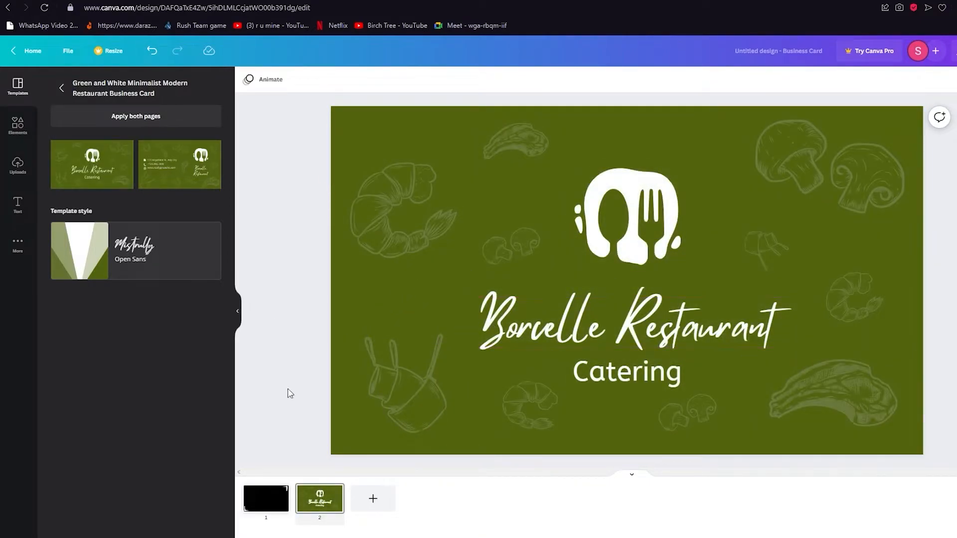
Compare the black card on page 1 with the restaurant template on page 2
left_click(266, 502)
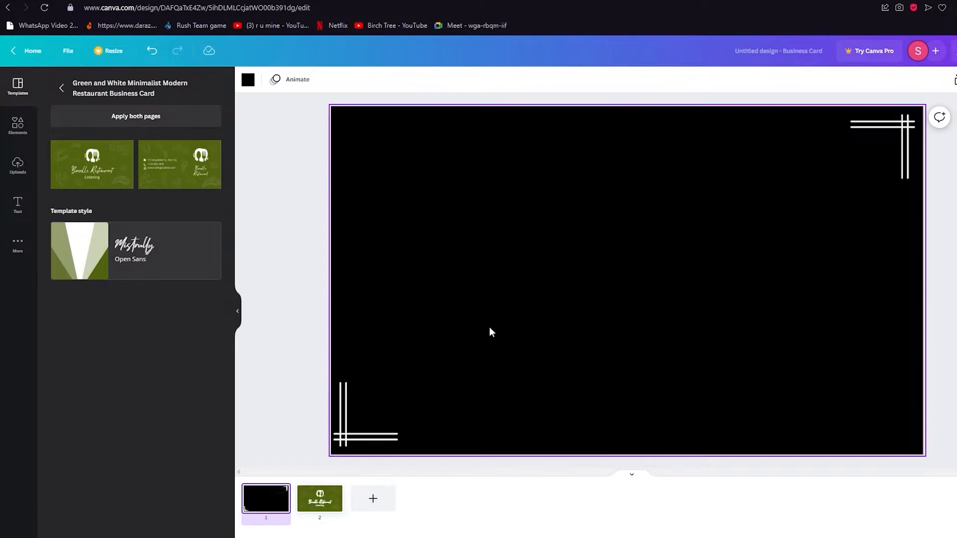
left_click(381, 434)
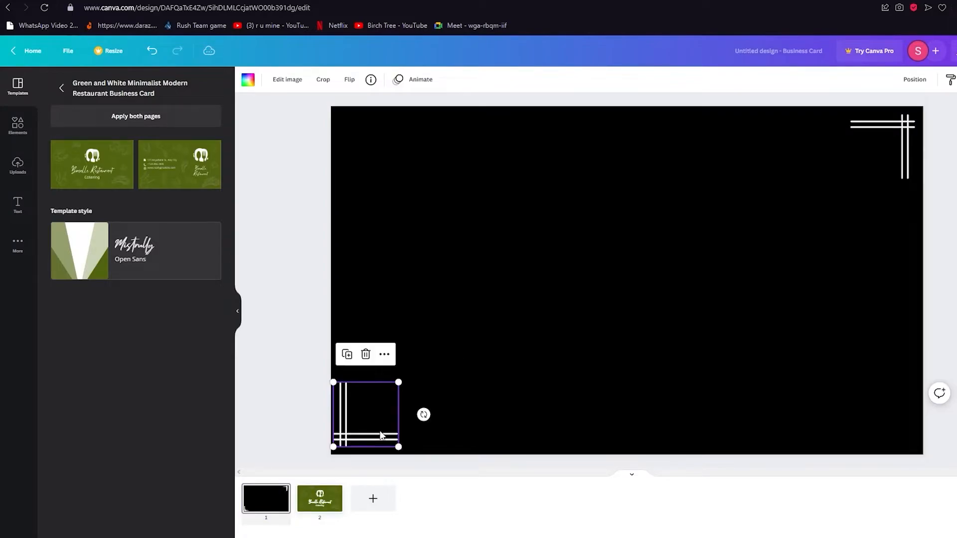
left_click(539, 350)
left_click(333, 493)
left_click(289, 437)
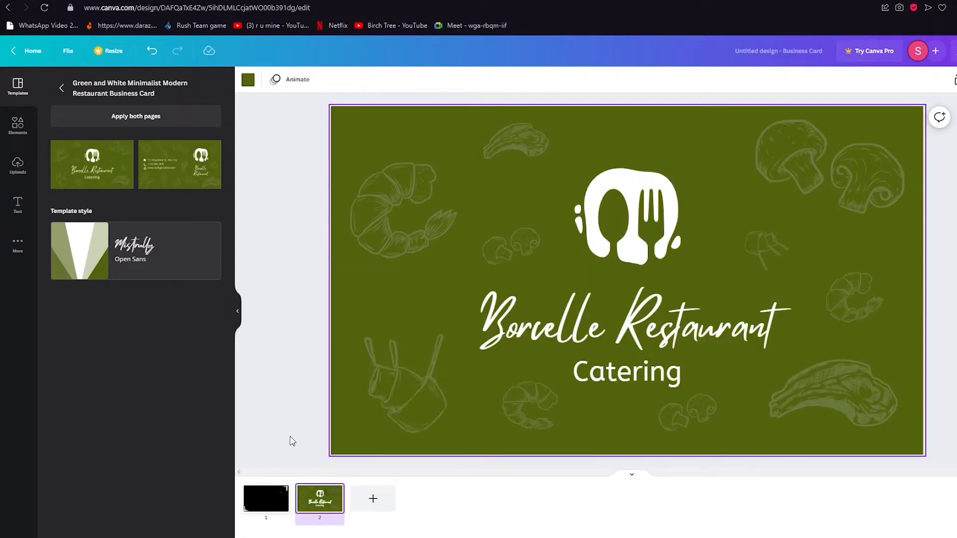
left_click(292, 441)
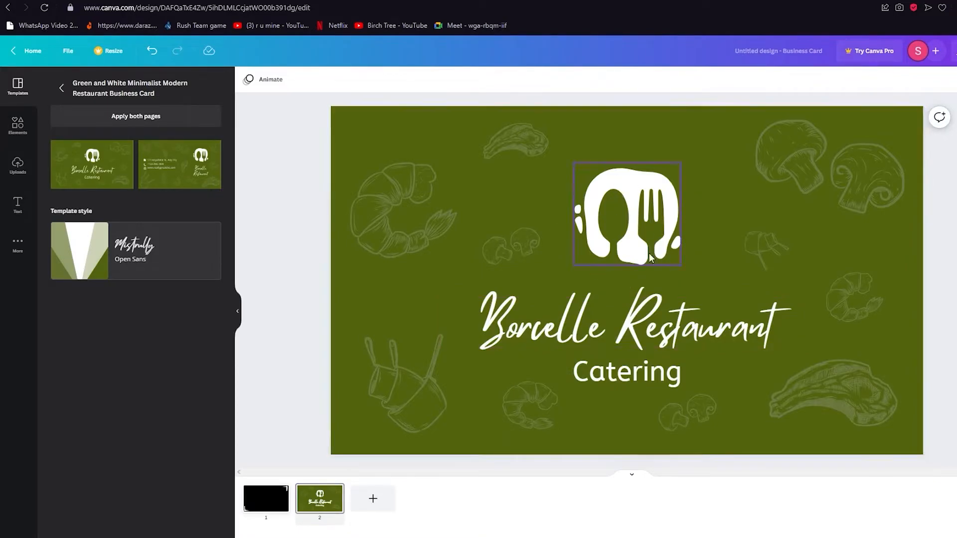
Search the elements for "utensils", add the gray crossed fork and spoon graphic and move it onto the black card on page 1
left_click(16, 123)
double_click(86, 86)
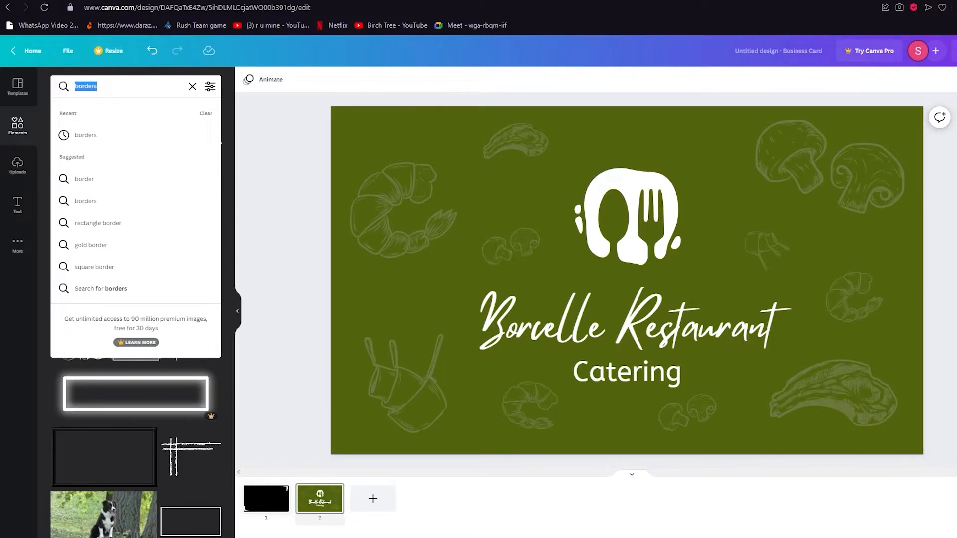
type("utensils")
key("Return")
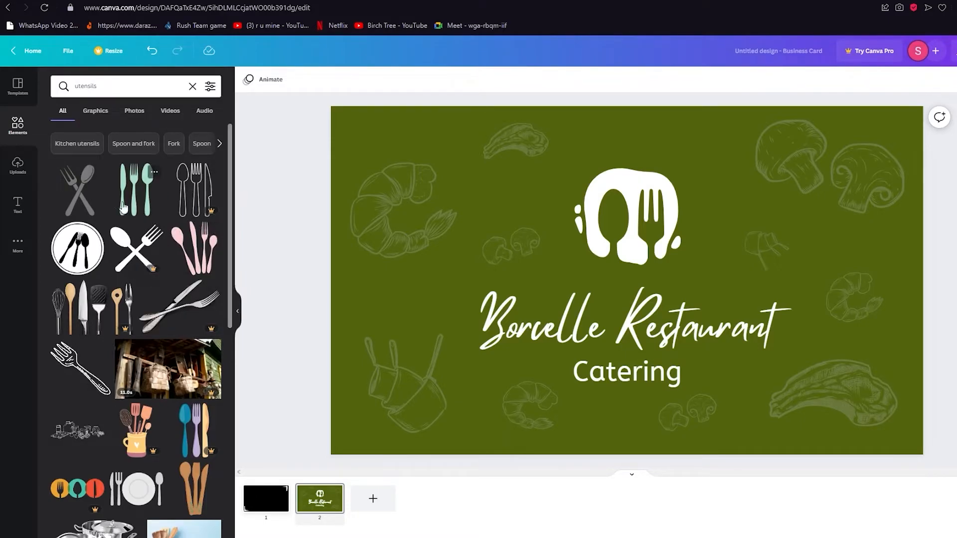
left_click(83, 201)
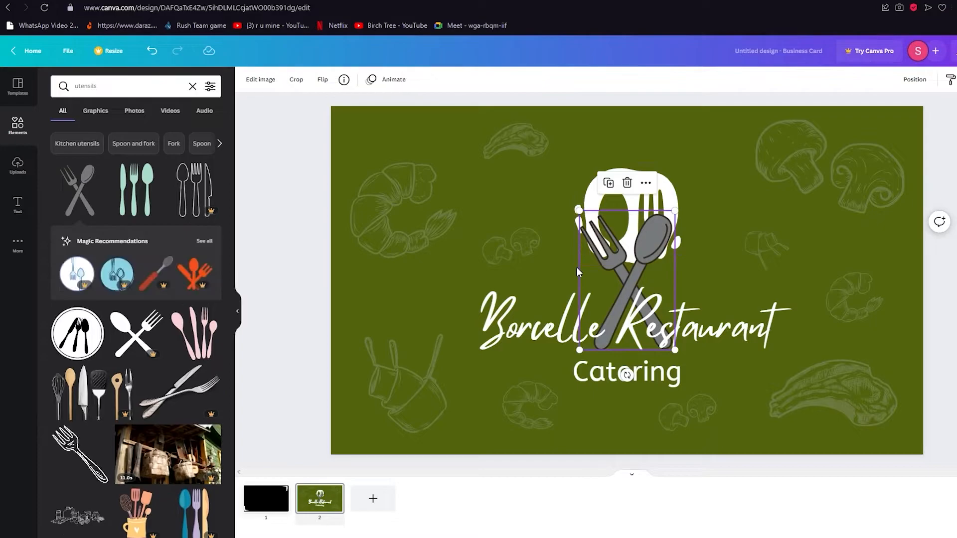
left_click(269, 502)
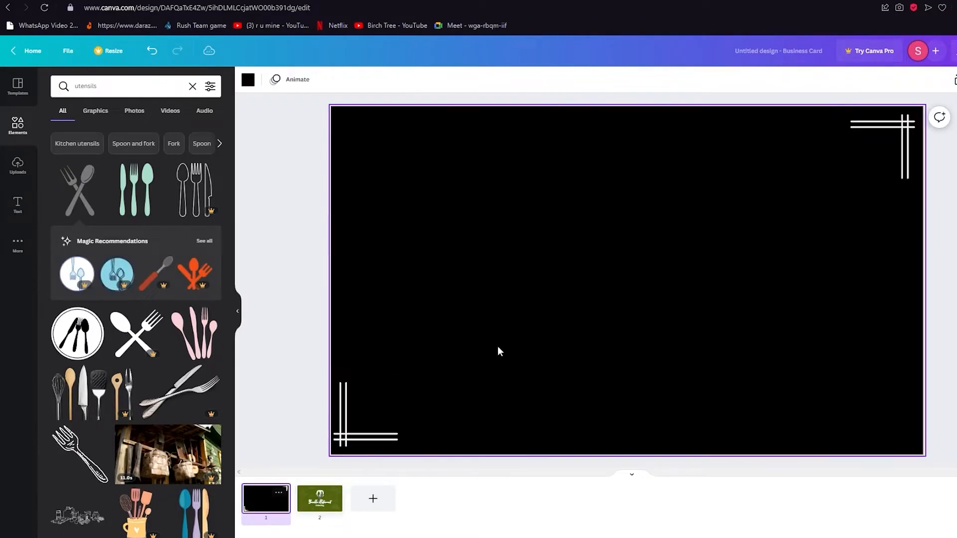
left_click(331, 500)
left_click_drag(625, 279, 272, 507)
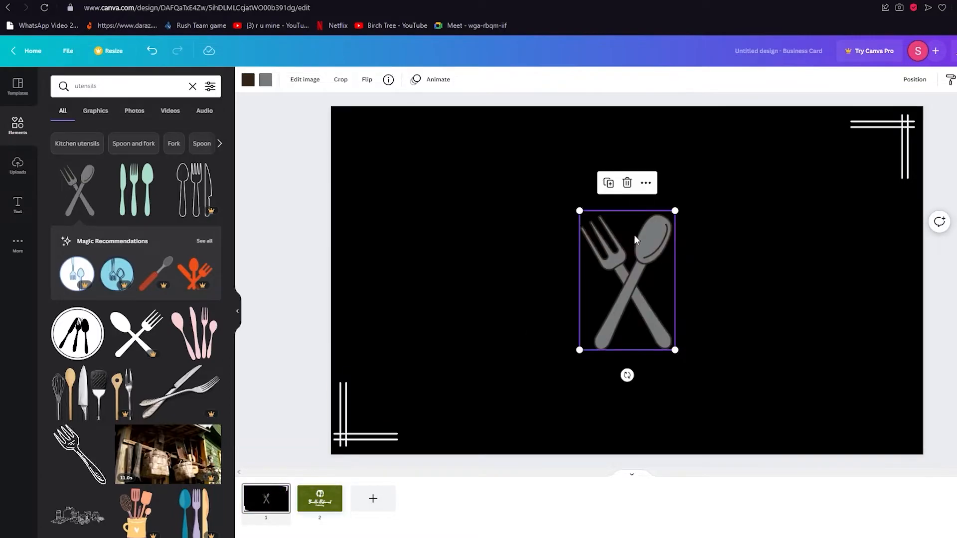
Shrink the crossed fork and spoon in the card's upper center and color them white with black outlines
left_click_drag(631, 238, 627, 191)
left_click_drag(667, 162, 636, 207)
left_click_drag(619, 253, 640, 206)
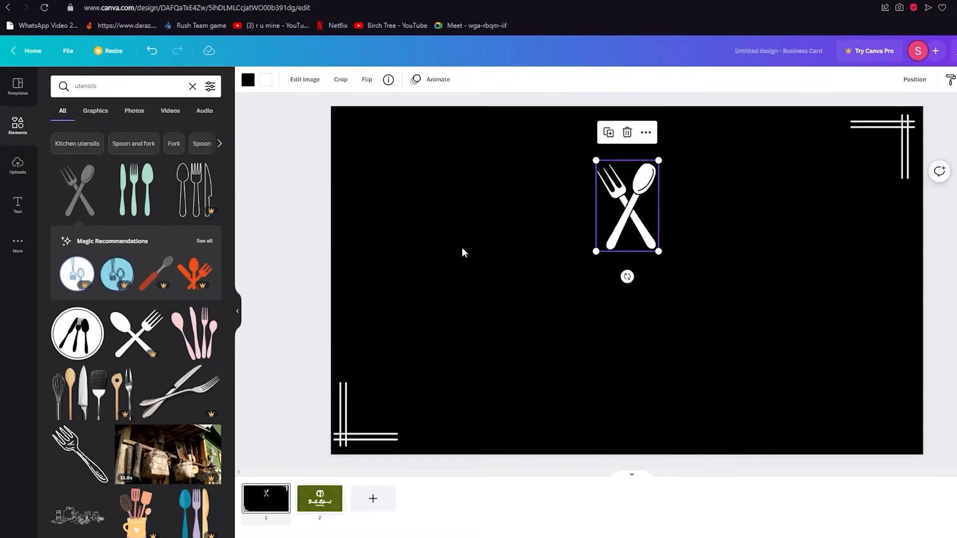
left_click(317, 275)
Search the elements for "circle" and add the plain ring outline to the black card on page 1
left_click(317, 499)
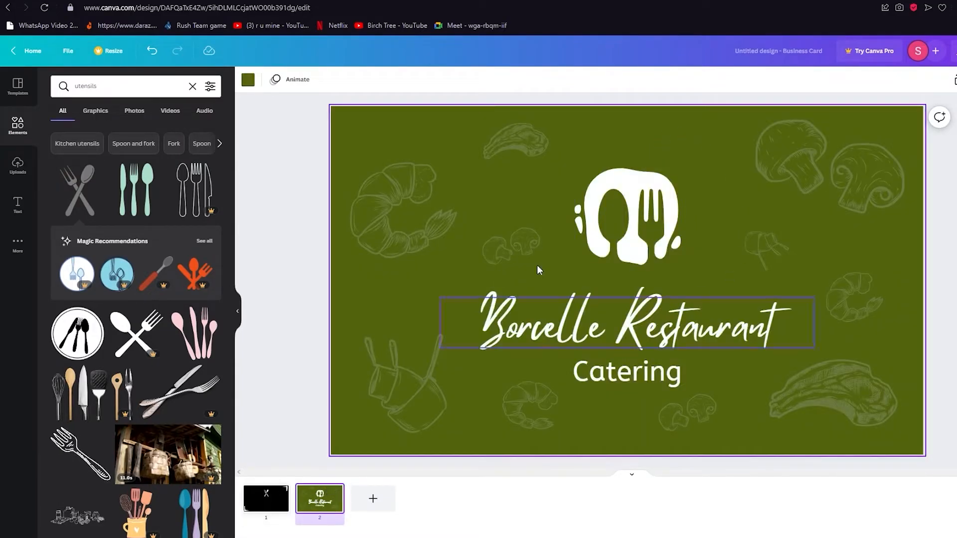
left_click(271, 507)
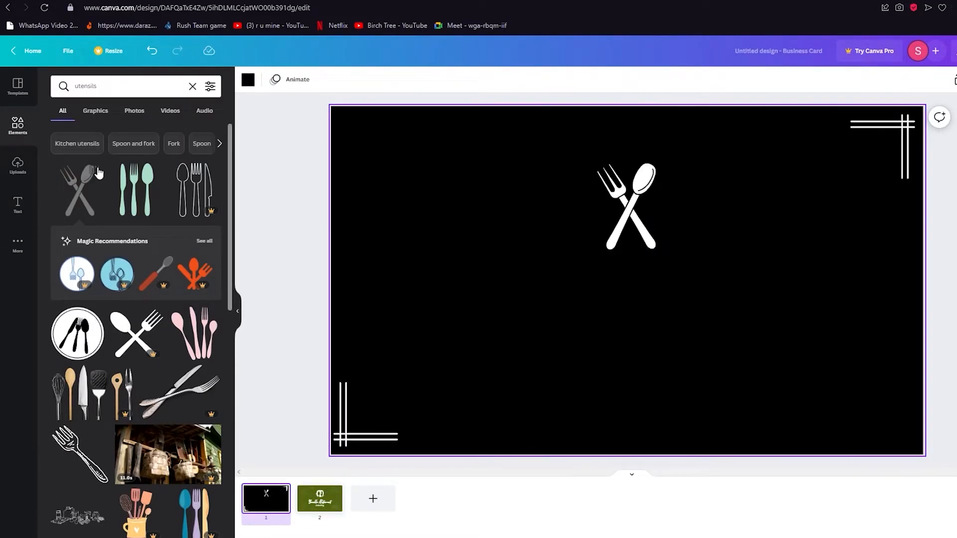
left_click_drag(119, 87, 24, 118)
type("circle")
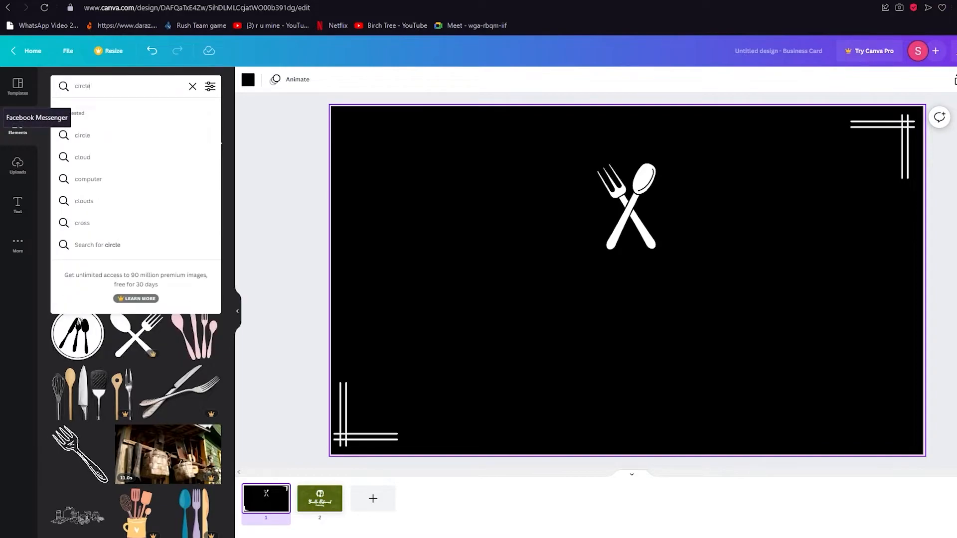
key("Return")
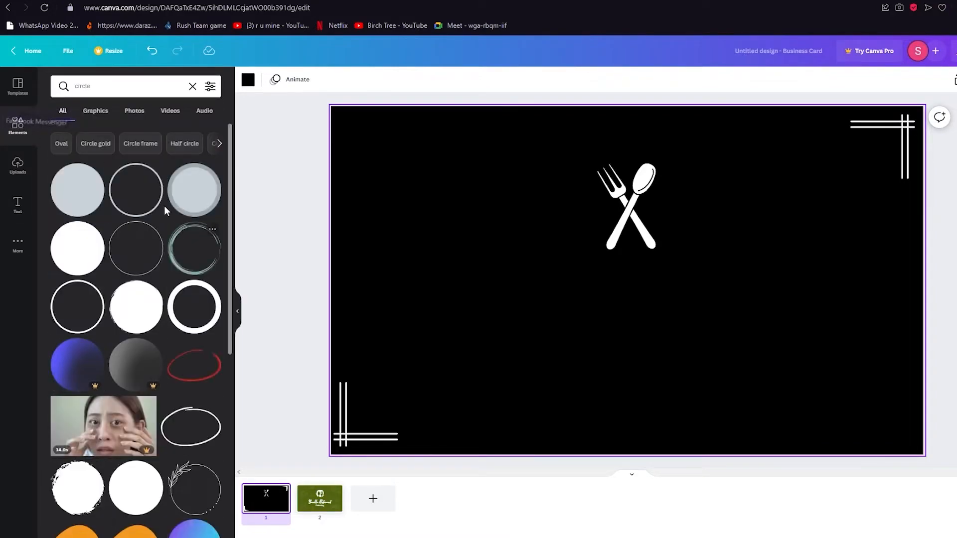
left_click(150, 207)
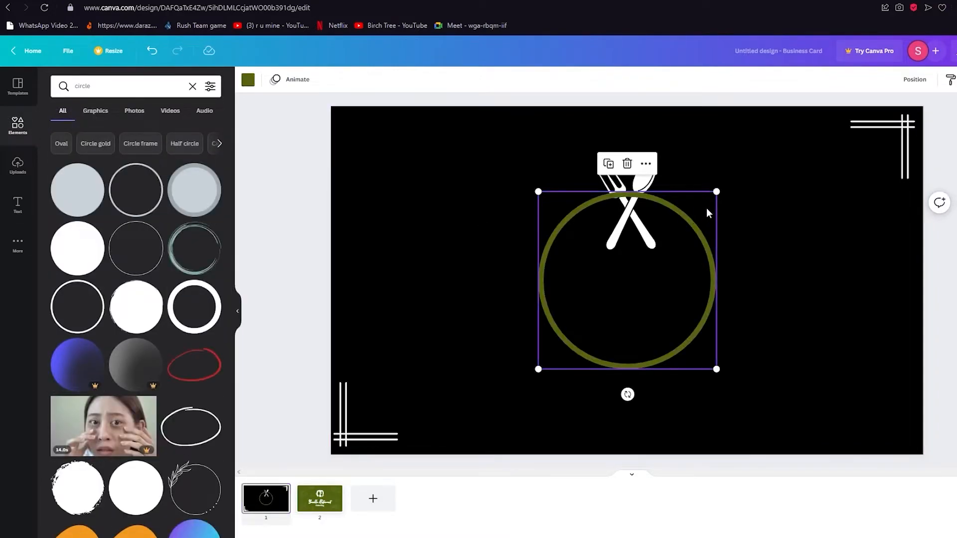
Shrink and center the ring so it frames the crossed fork and spoon, and color it white
left_click_drag(713, 198, 656, 174)
left_click_drag(674, 252, 694, 266)
left_click_drag(645, 213, 645, 209)
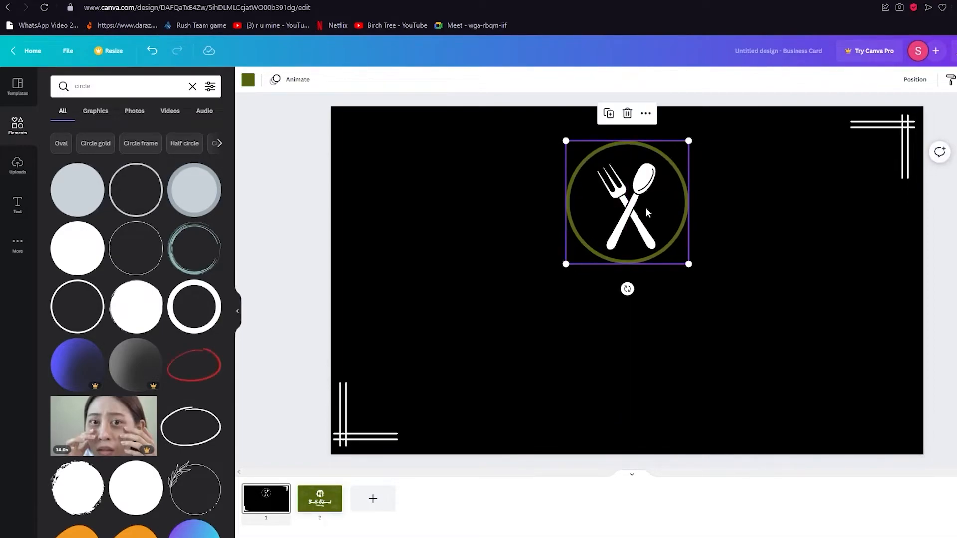
left_click(247, 80)
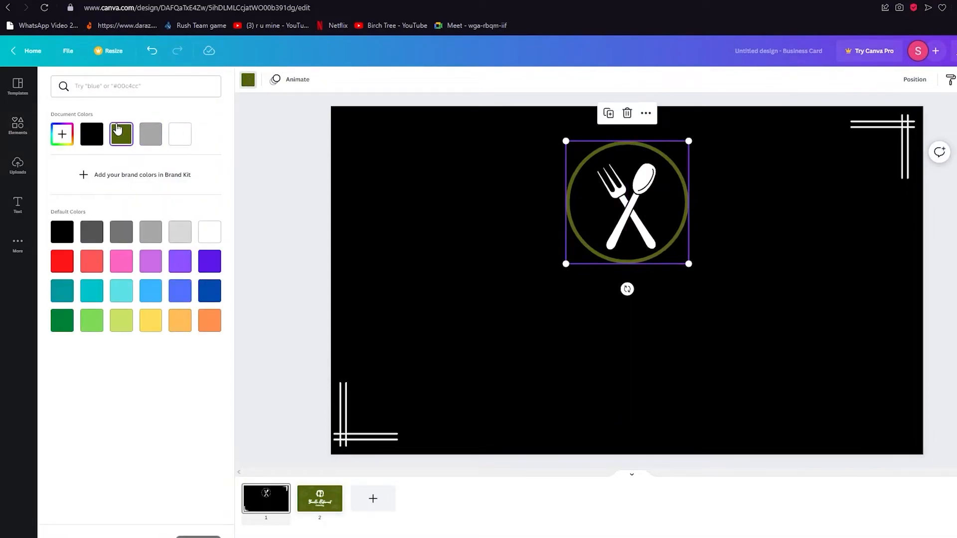
left_click(187, 137)
left_click(273, 175)
left_click(747, 361)
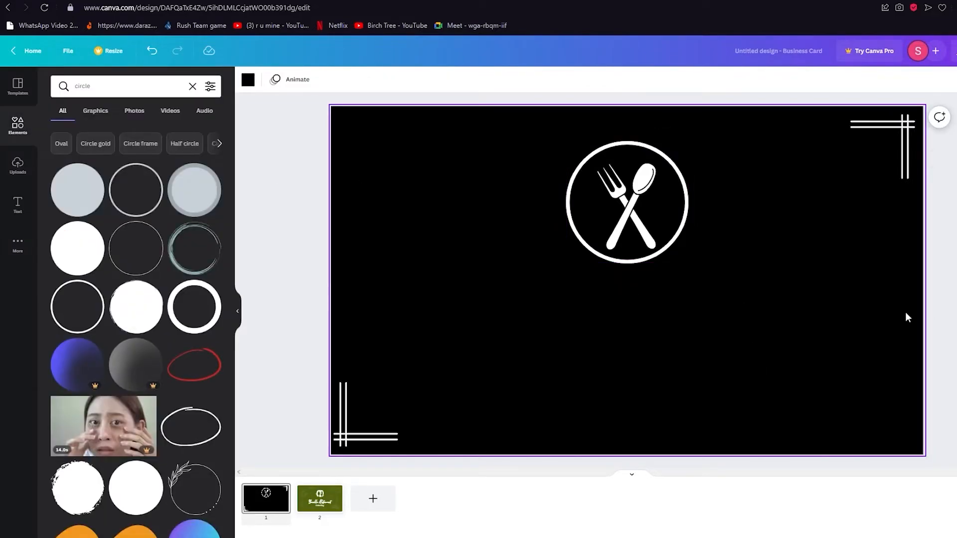
Add the glowing yellow "Sparkle" font combination to the black card on page 1 and replace its text with "KFC"
left_click(335, 509)
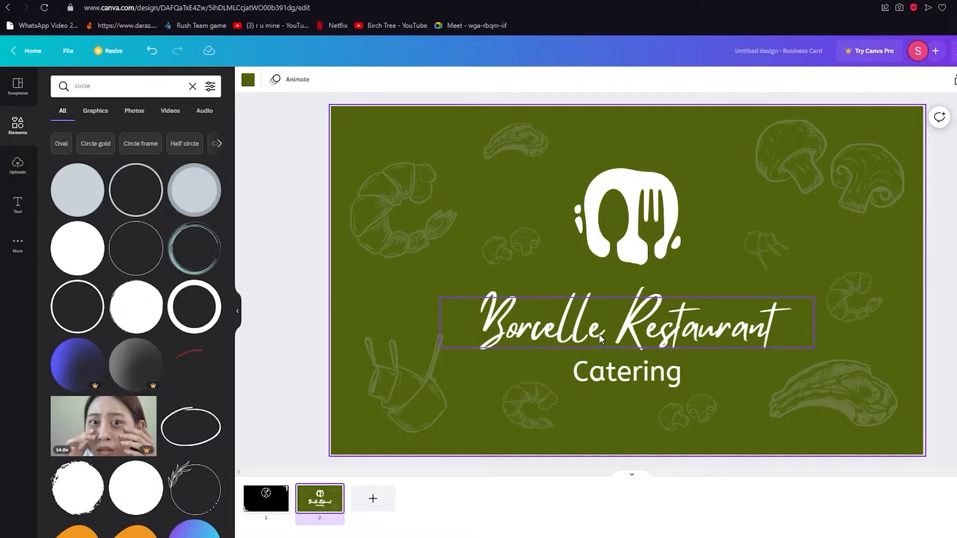
left_click(14, 206)
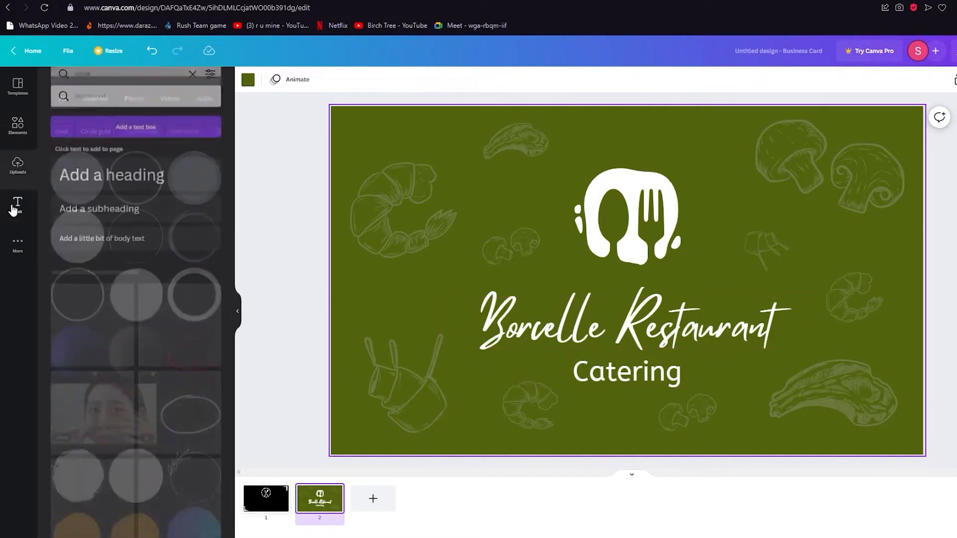
scroll(124, 384, "down", 6)
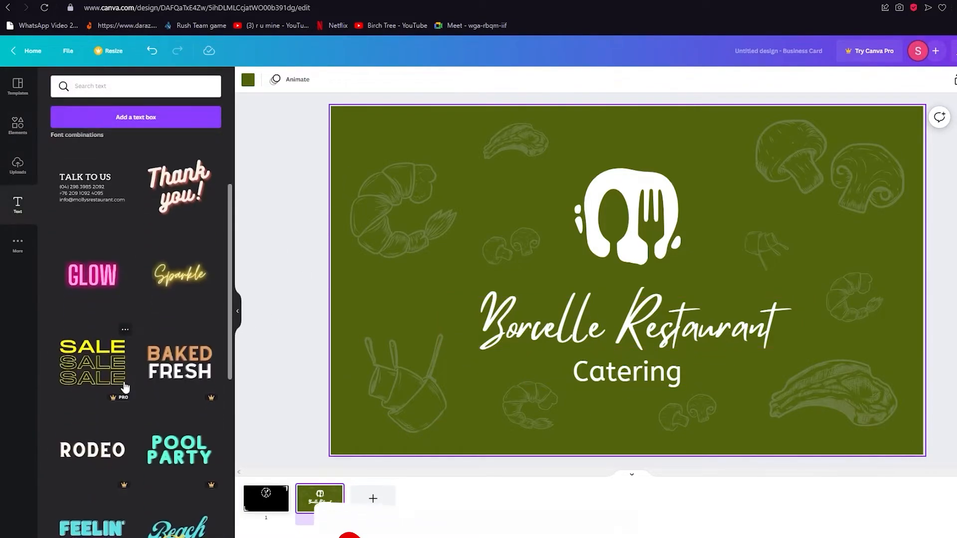
scroll(123, 386, "up", 5)
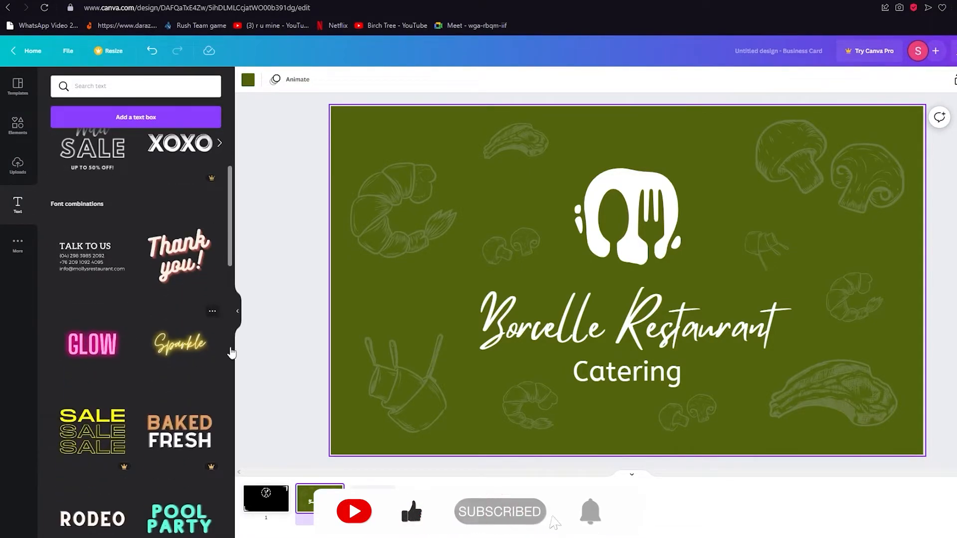
left_click(274, 493)
left_click(183, 355)
left_click(185, 357)
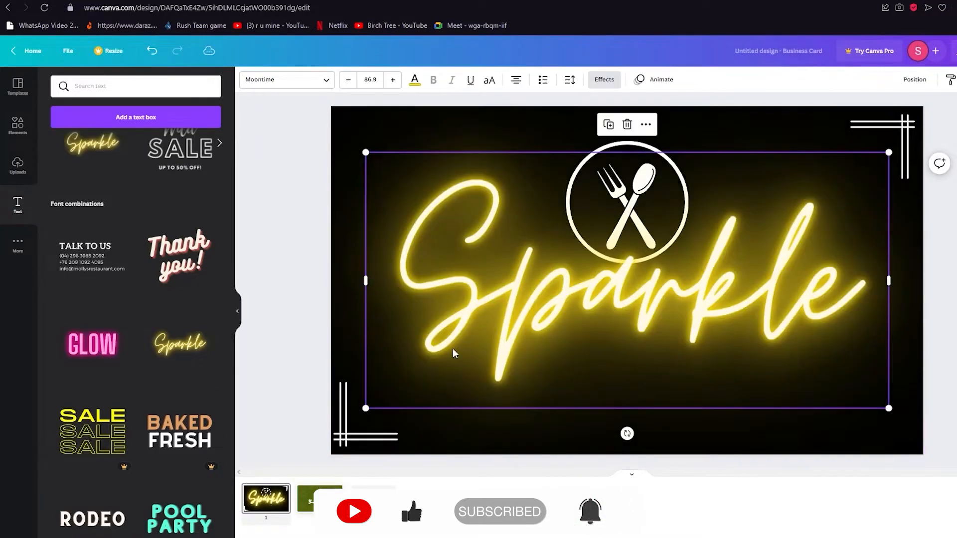
double_click(825, 309)
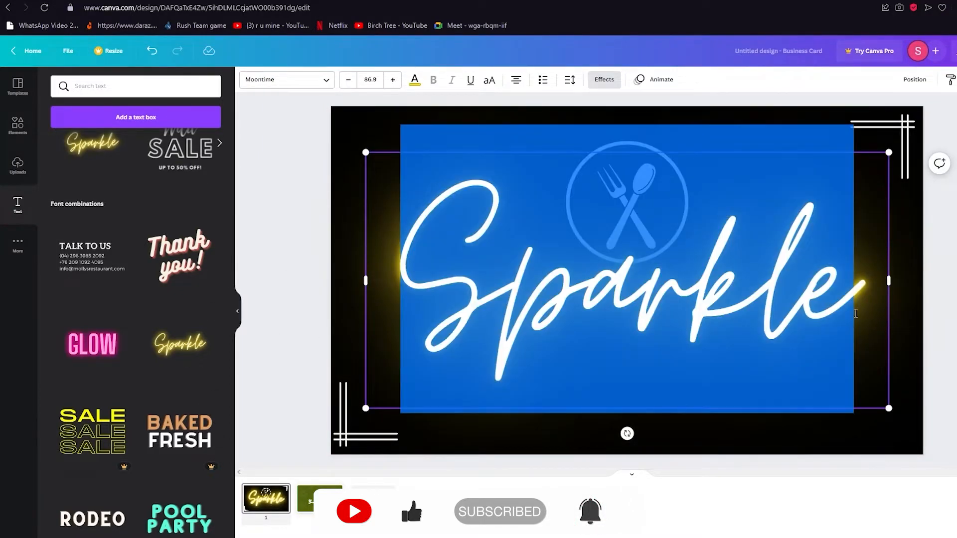
type("KFC")
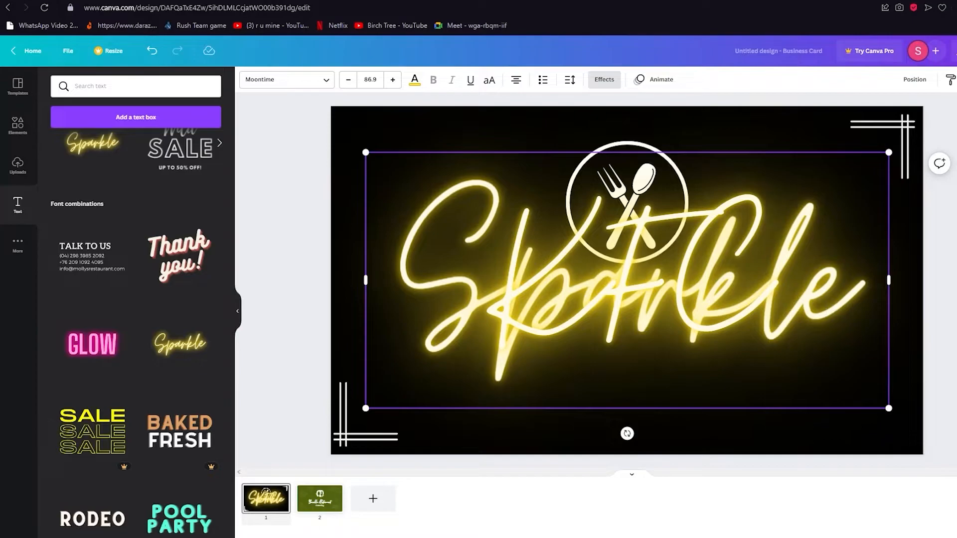
Undo the overlapping text entry and replace the glowing "Sparkle" text with "KFC"
key("Escape")
key("ctrl+z")
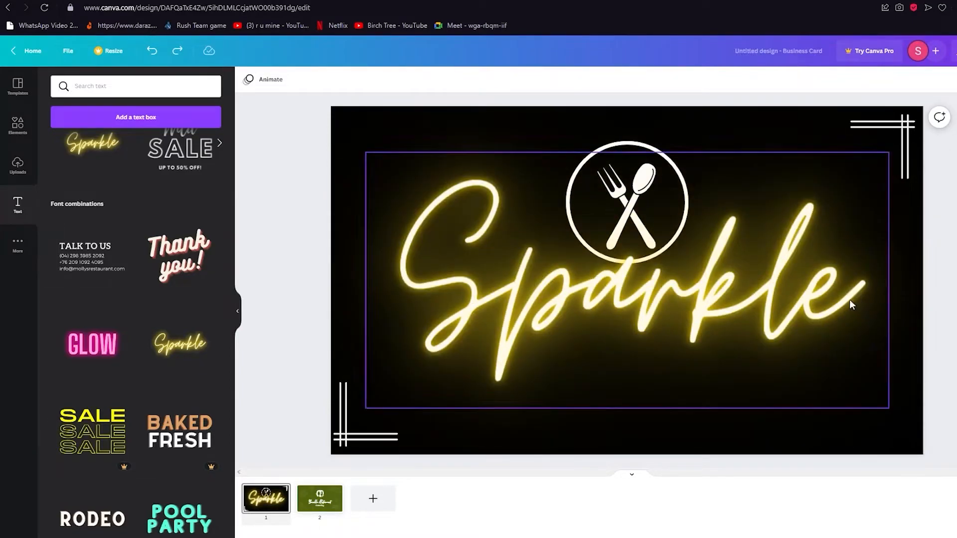
left_click(814, 301)
left_click(814, 300)
type("KFC")
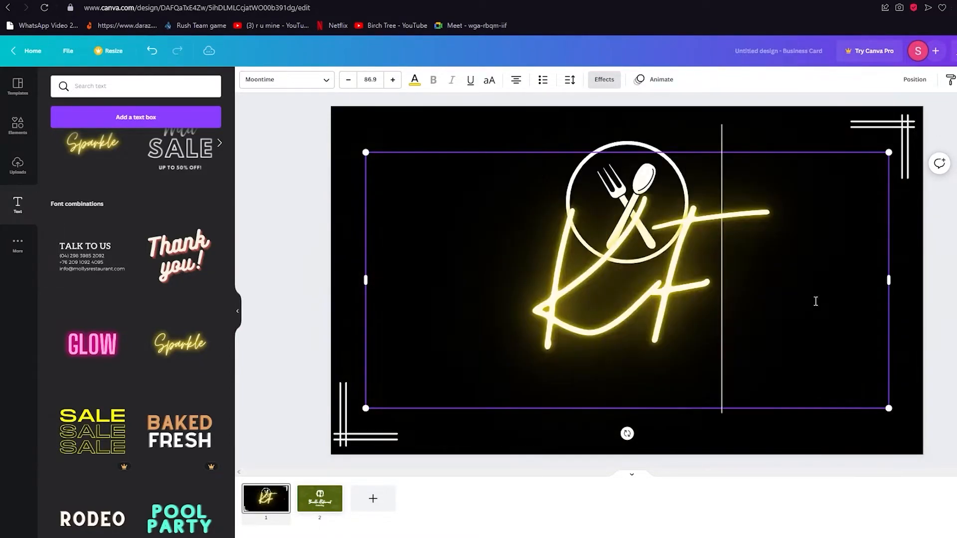
Shrink the "KFC" text to size 24 and center it just below the ringed fork and spoon
left_click_drag(889, 150, 608, 290)
key("Escape")
left_click_drag(572, 323, 721, 287)
left_click_drag(755, 250, 658, 295)
left_click_drag(605, 328, 645, 303)
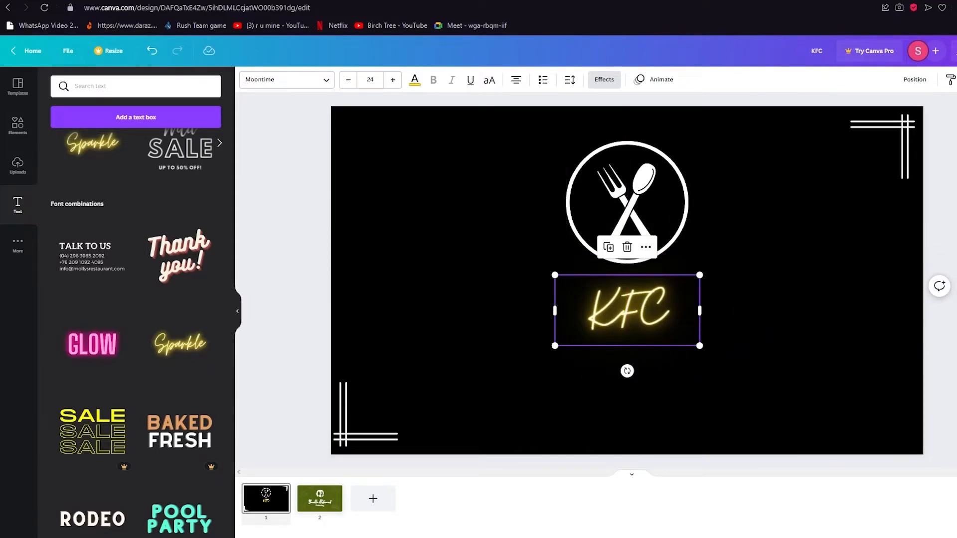
left_click(898, 308)
left_click(656, 303)
left_click(272, 240)
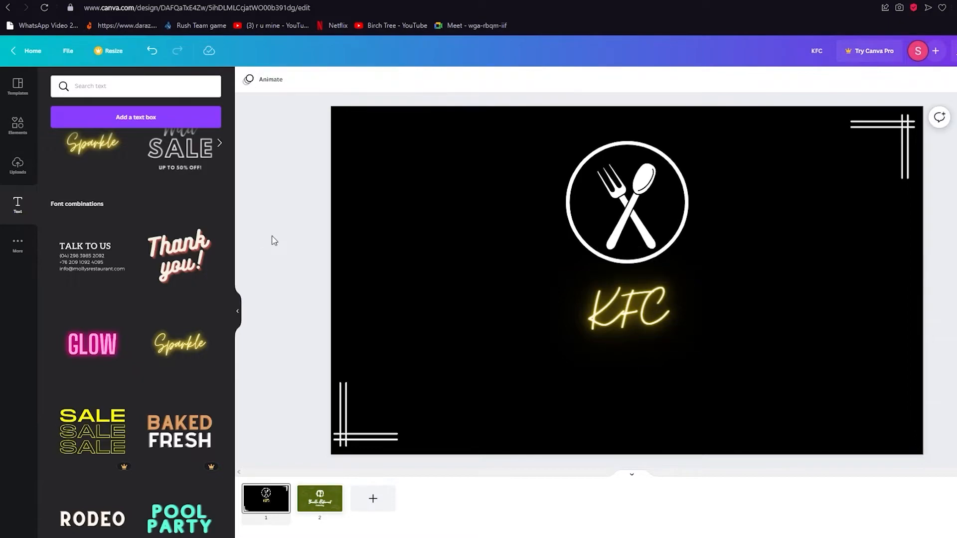
Try white, olive green and dark blue as the "KFC" text color, and return it to yellow
left_click(658, 315)
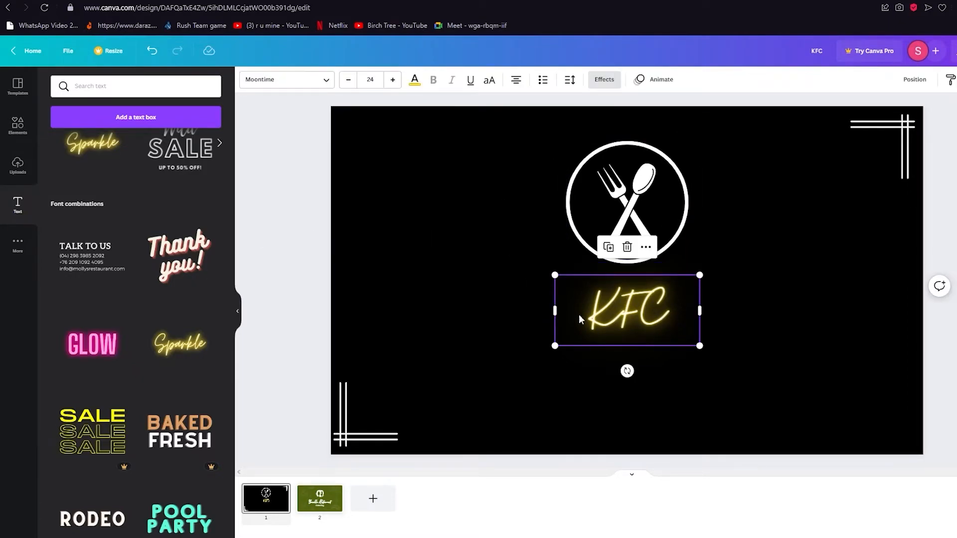
left_click(415, 82)
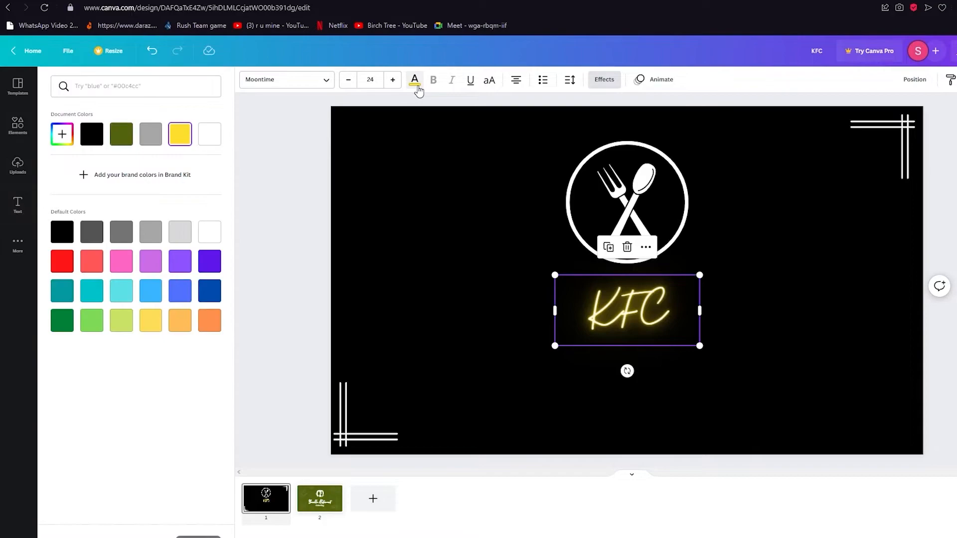
left_click(210, 134)
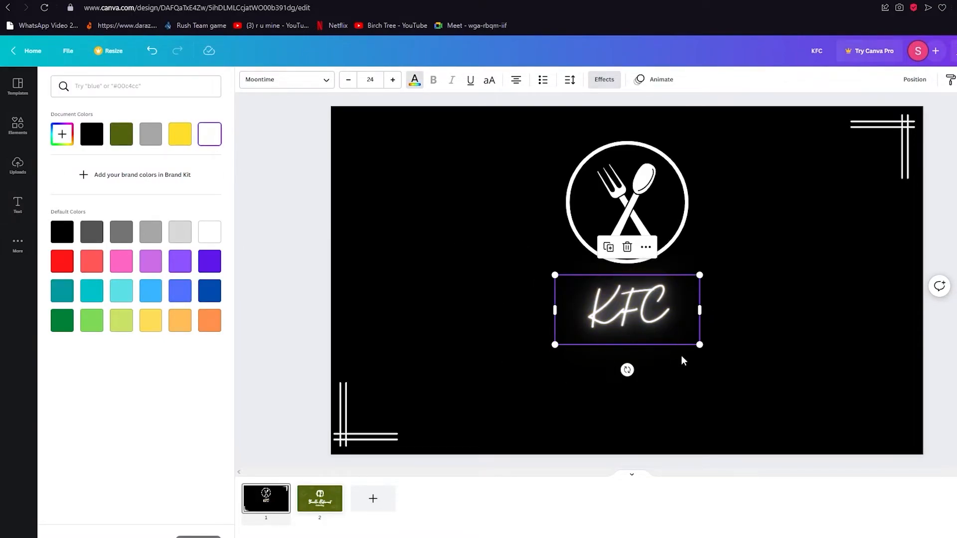
left_click(182, 143)
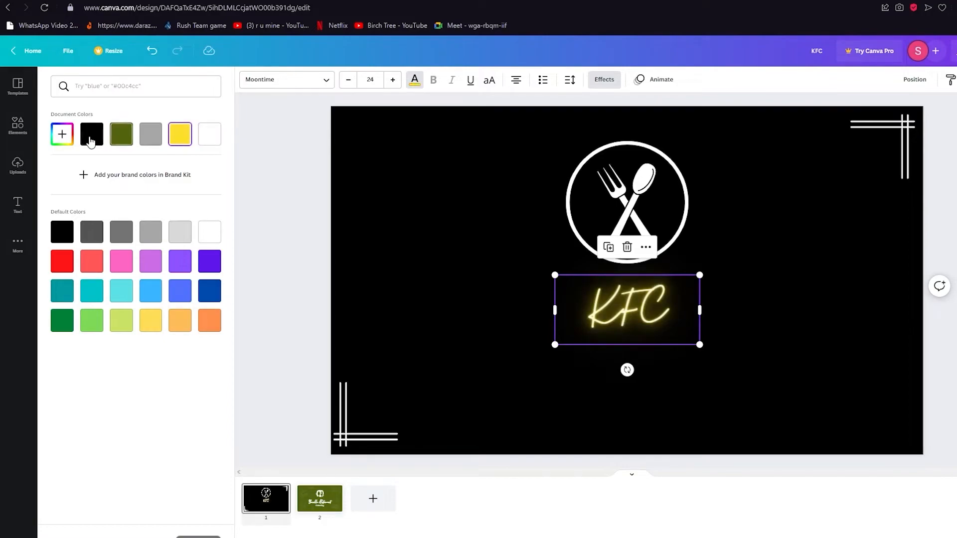
left_click(120, 144)
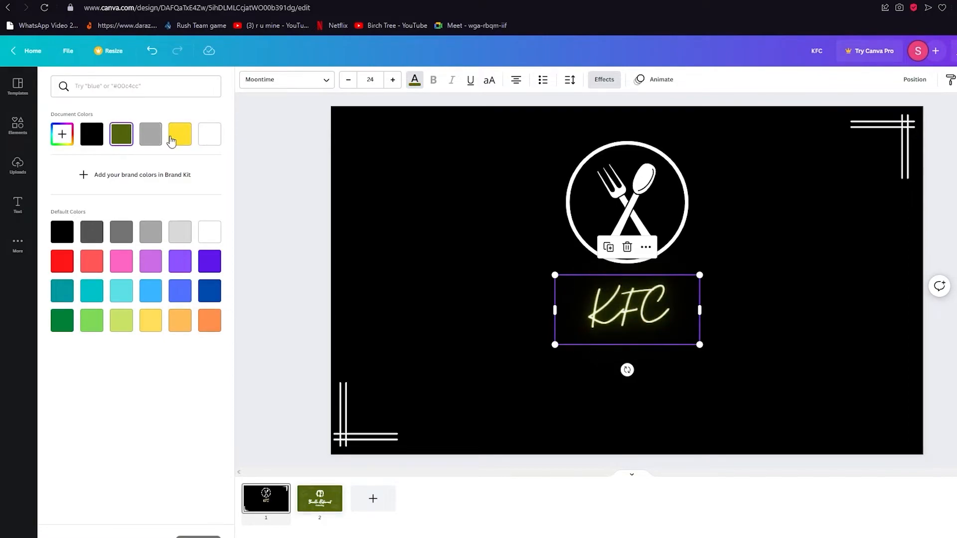
left_click(172, 142)
left_click(209, 285)
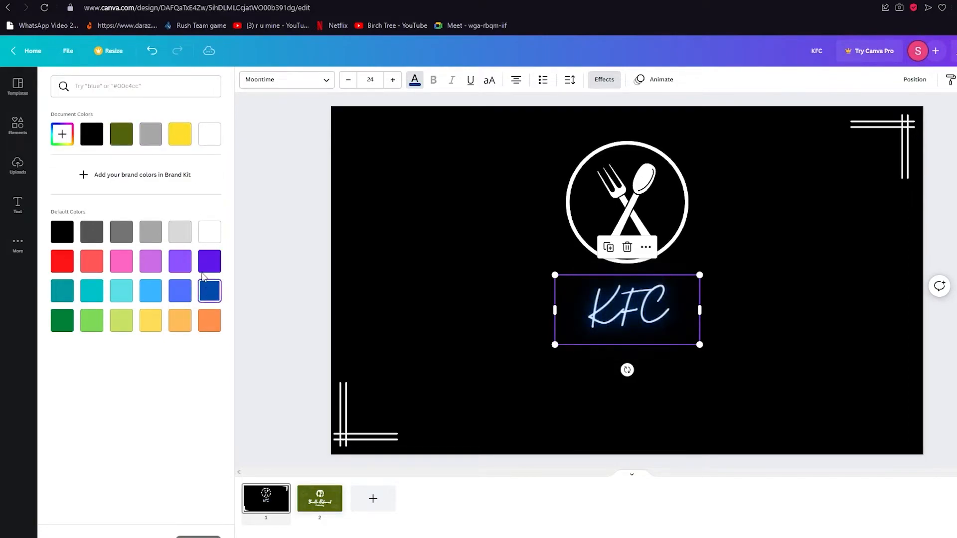
left_click(172, 143)
left_click(289, 208)
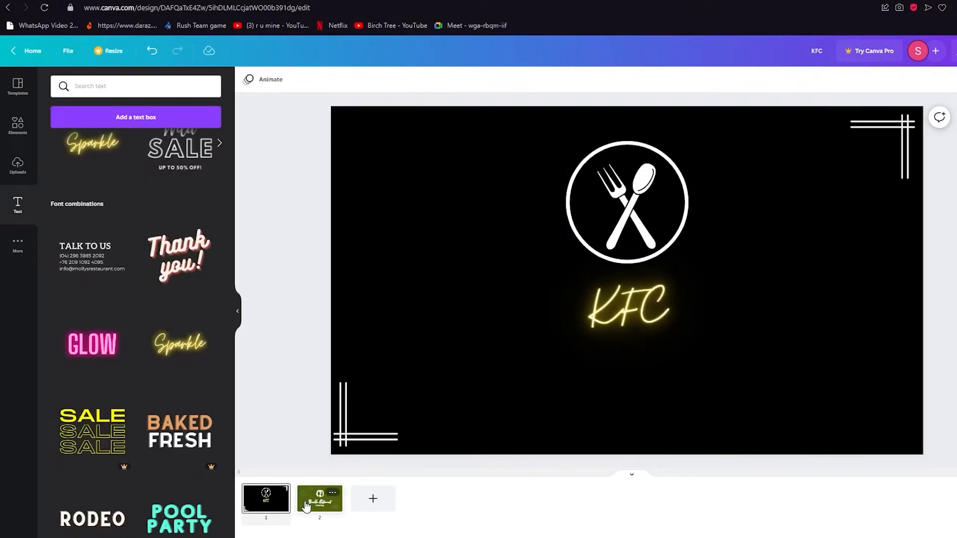
Add the pink "GLOW" font combination to the black card and replace its text with "FINGER LICKING GOOD CHICKEN"
scroll(120, 349, "down", 1)
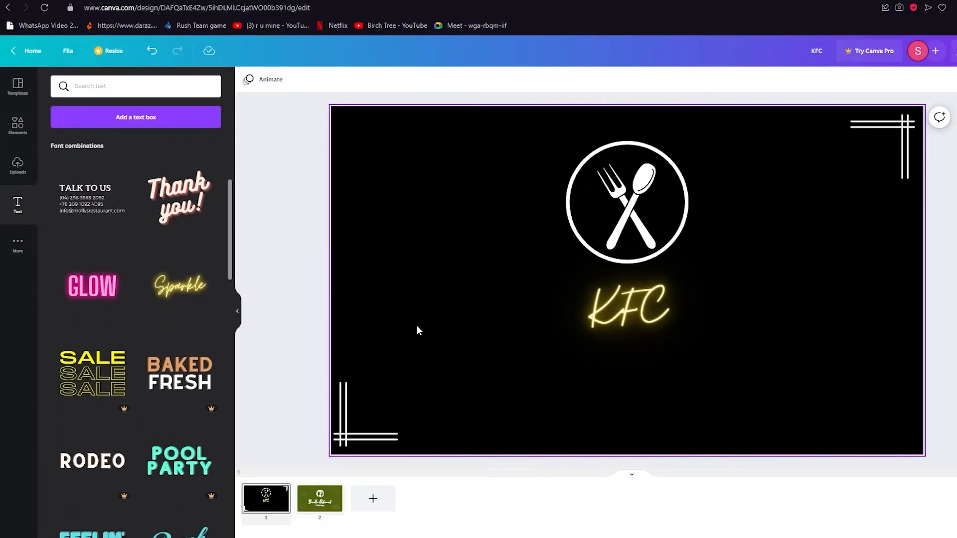
double_click(825, 290)
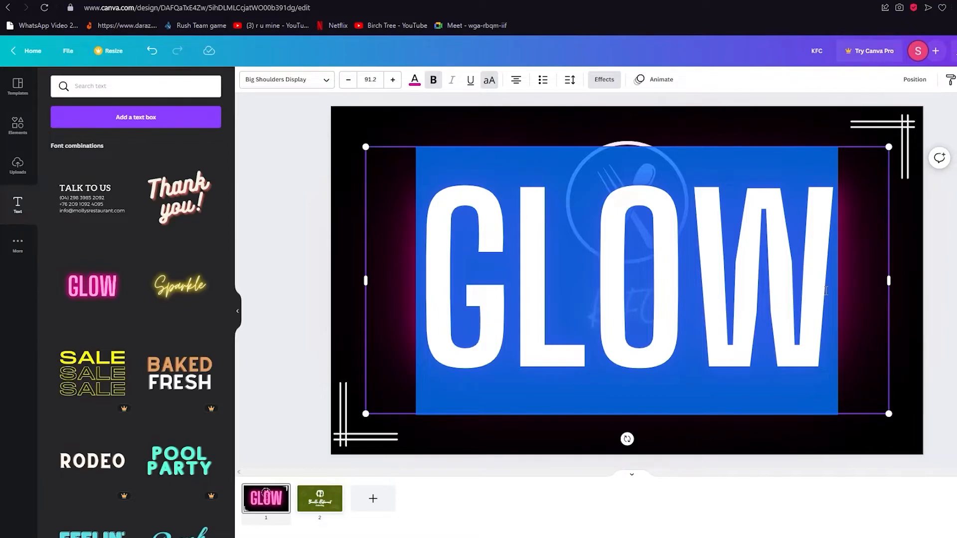
type("FINGER")
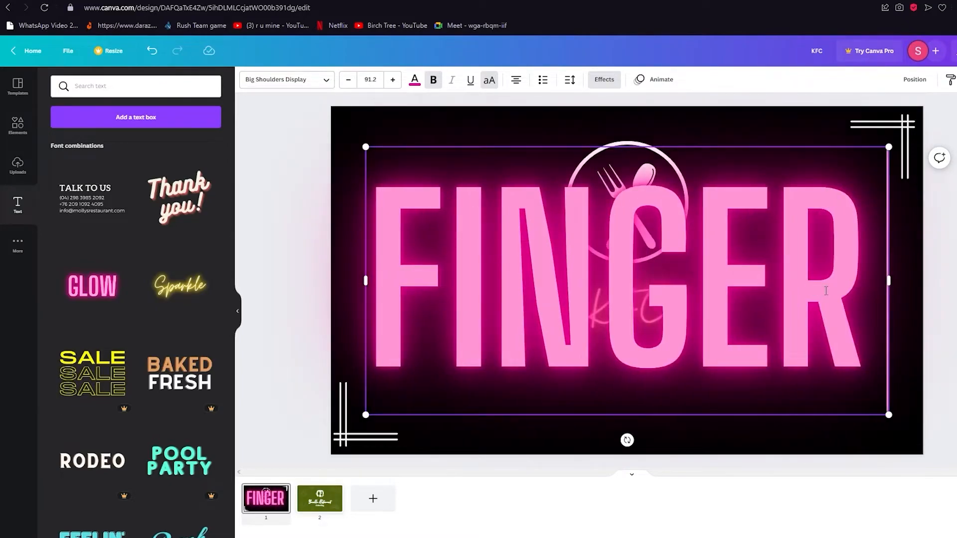
type(" LICKING GOO")
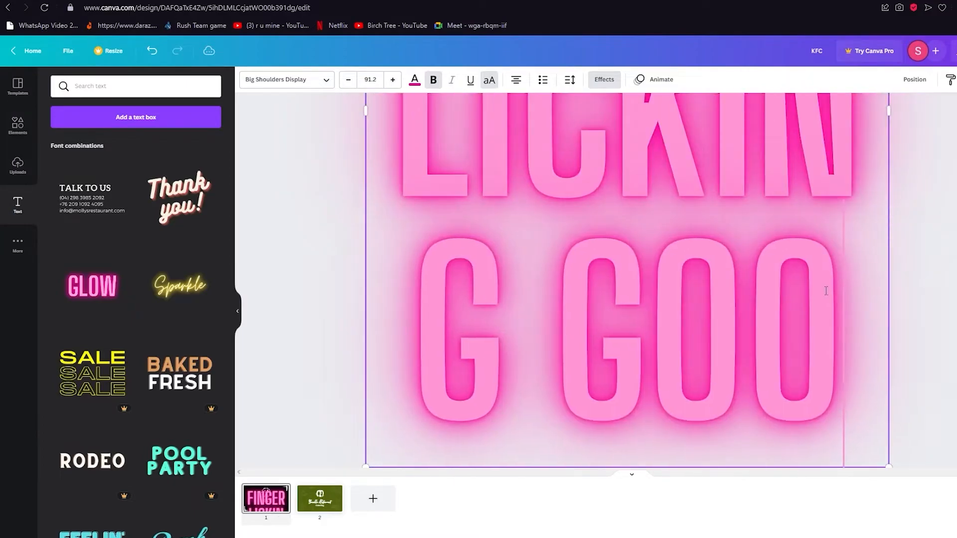
type("D CHICKEN")
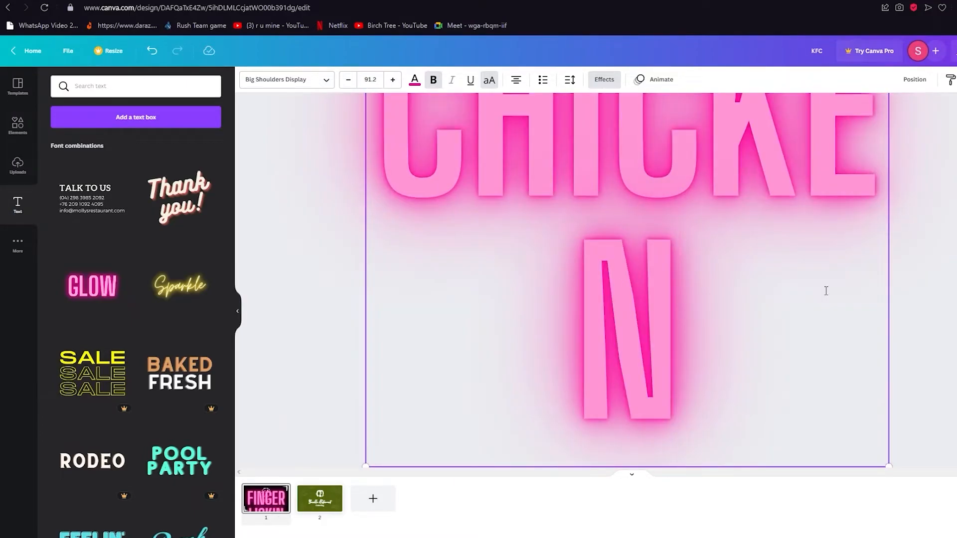
Set the slogan's font size to 10 and center it directly below the "KFC" text
left_click_drag(825, 291, 299, 239)
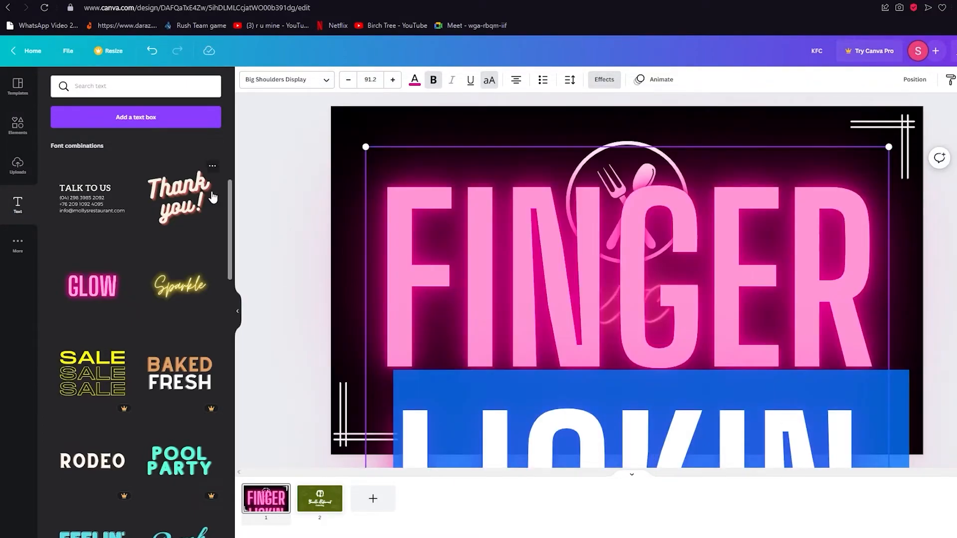
triple_click(375, 160)
left_click(371, 79)
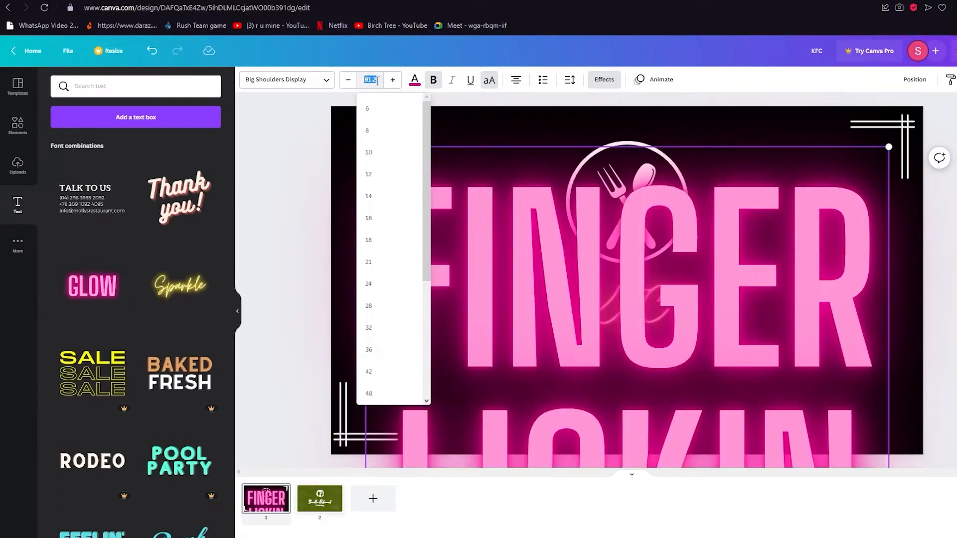
left_click(375, 267)
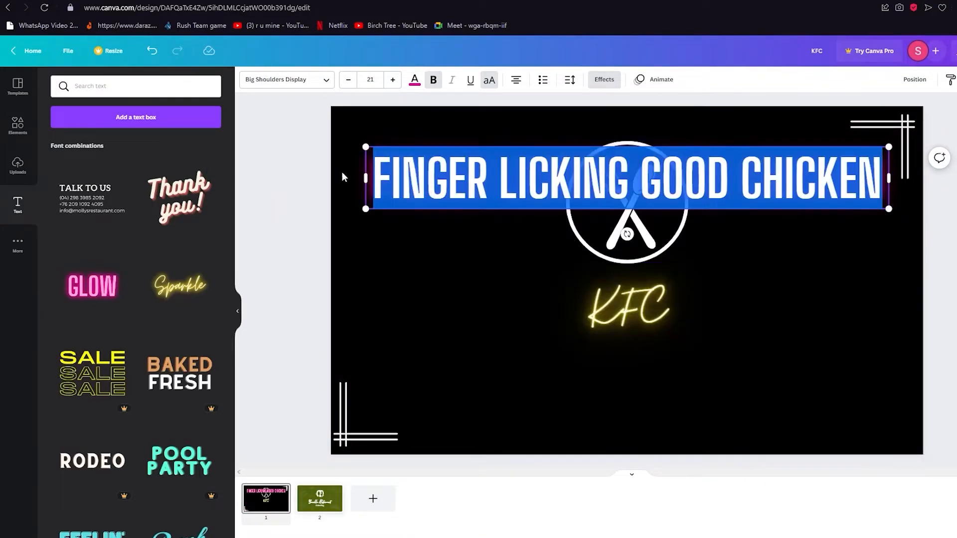
double_click(348, 79)
double_click(347, 79)
double_click(348, 80)
double_click(348, 80)
double_click(347, 80)
left_click(347, 79)
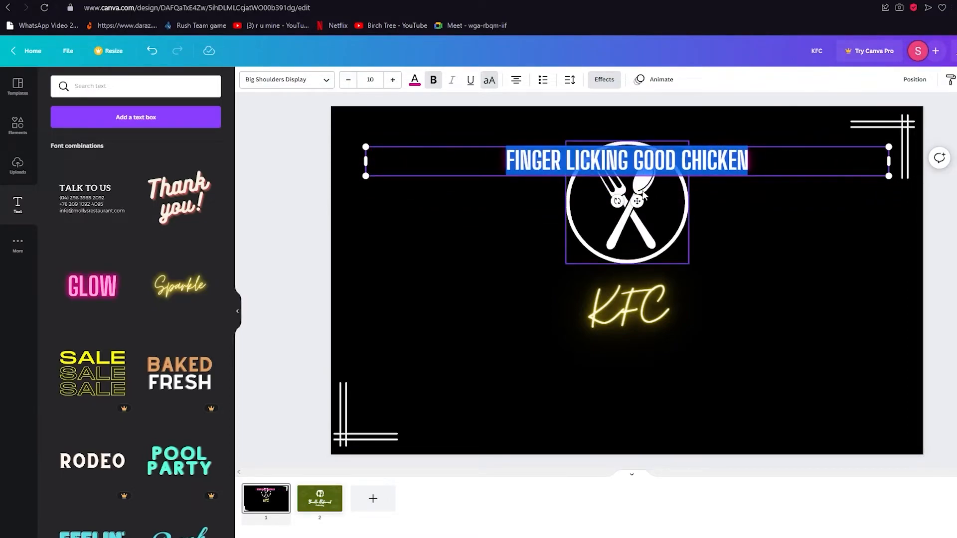
left_click_drag(637, 201, 636, 393)
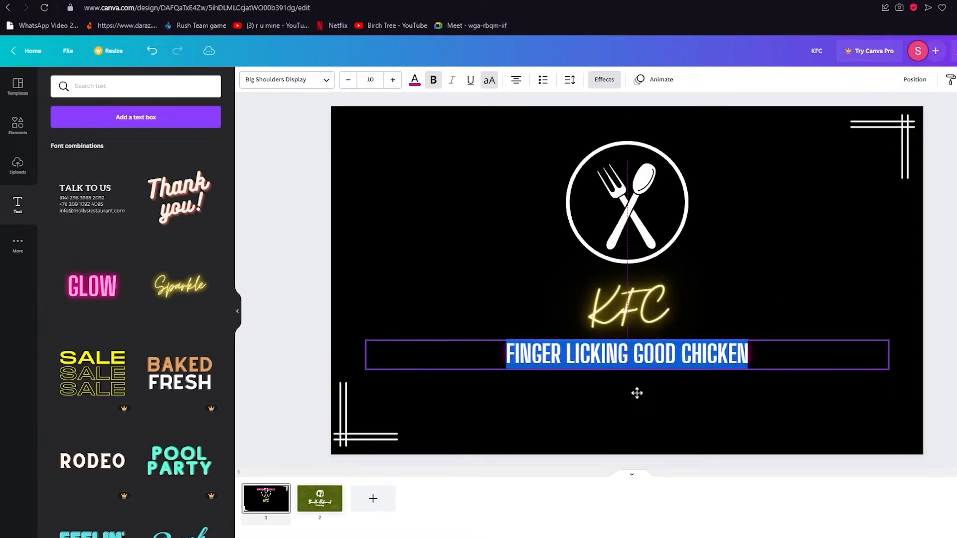
left_click(688, 399)
Color the "FINGER LICKING GOOD CHICKEN" slogan yellow to match the "KFC" text
left_click(732, 353)
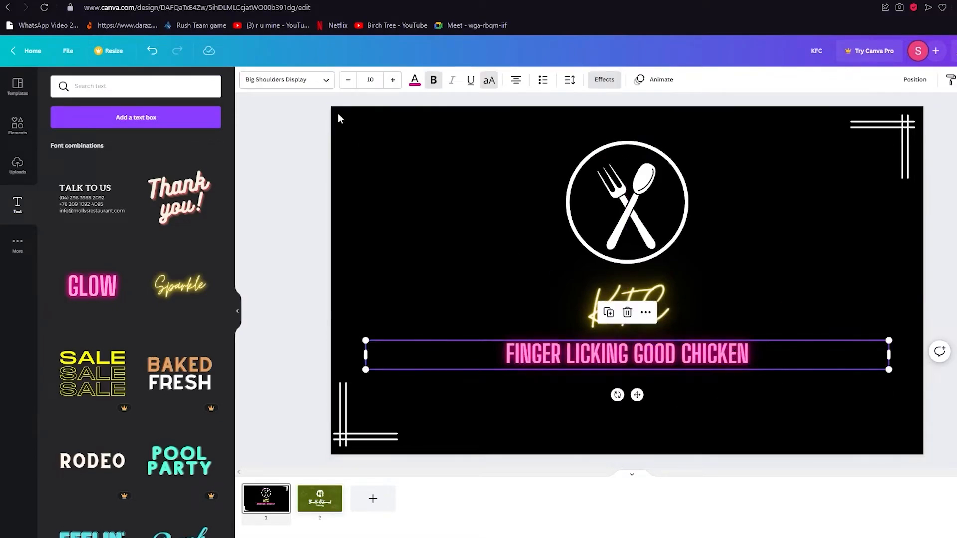
left_click(415, 82)
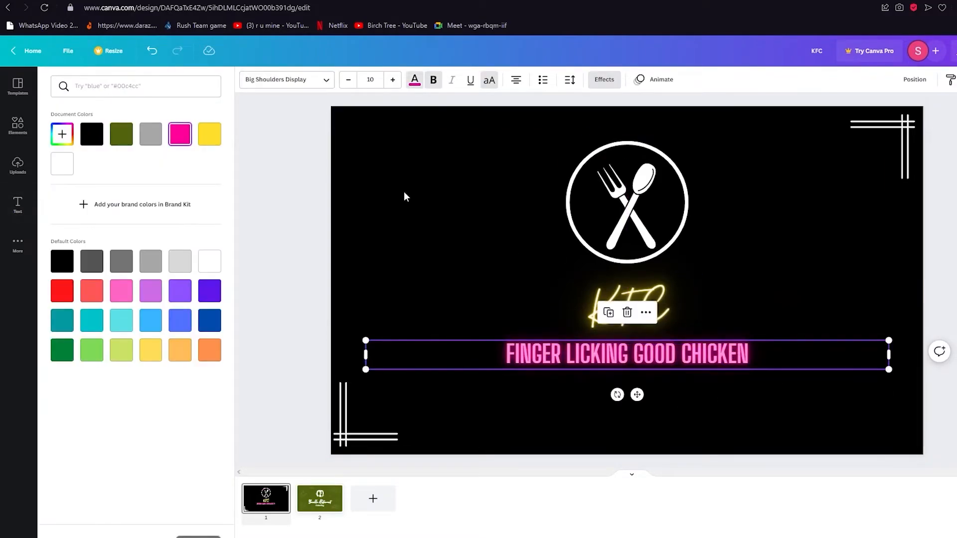
left_click(205, 144)
key("Escape")
left_click(781, 344)
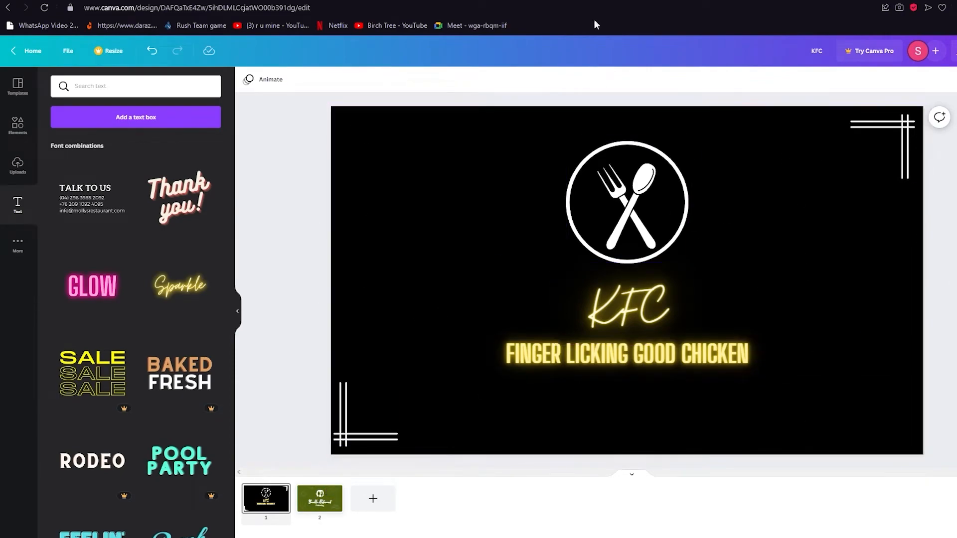
Copy the large shrimp drawing from page 2 onto the black card and move it to the card's left side, slightly lower
left_click(322, 505)
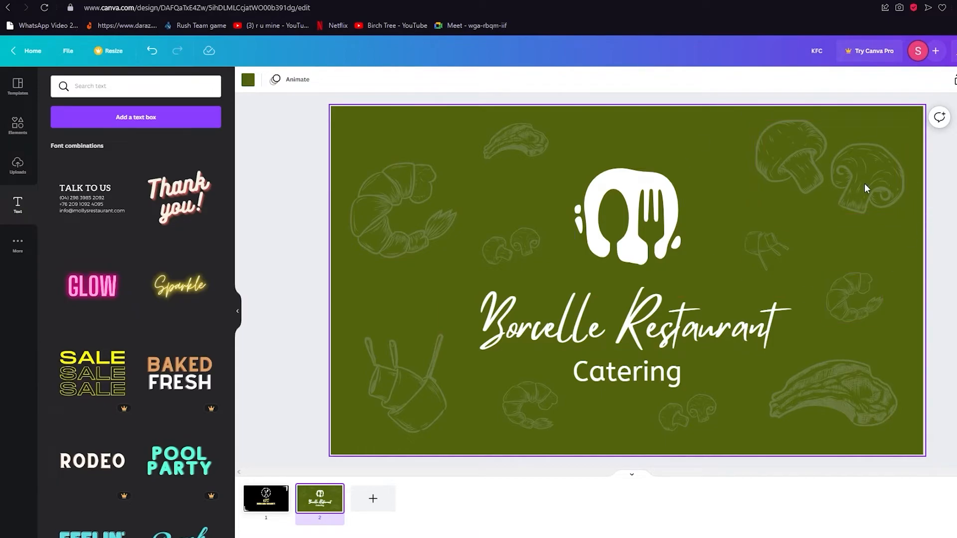
left_click(404, 234)
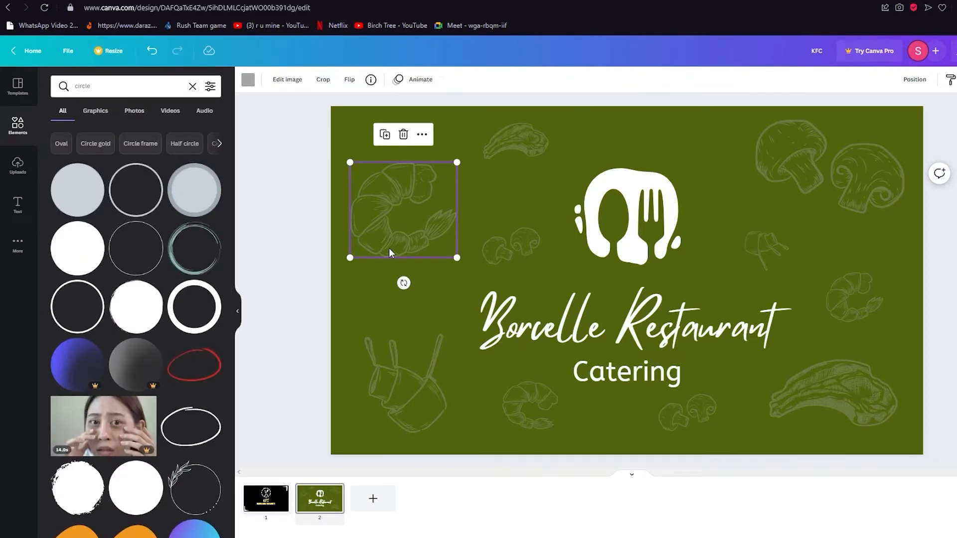
left_click(312, 234)
left_click(380, 220)
left_click(266, 498)
key("ctrl+v")
left_click_drag(402, 209, 419, 270)
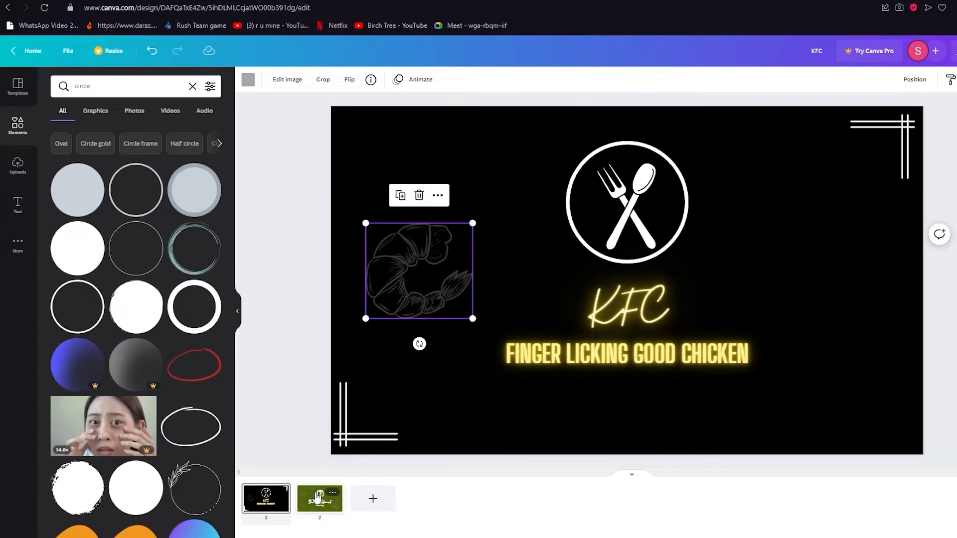
Copy the large mushroom pair and the small meat chop from page 2 to the same spots on the black card
left_click(317, 496)
left_click(515, 143)
left_click(799, 145)
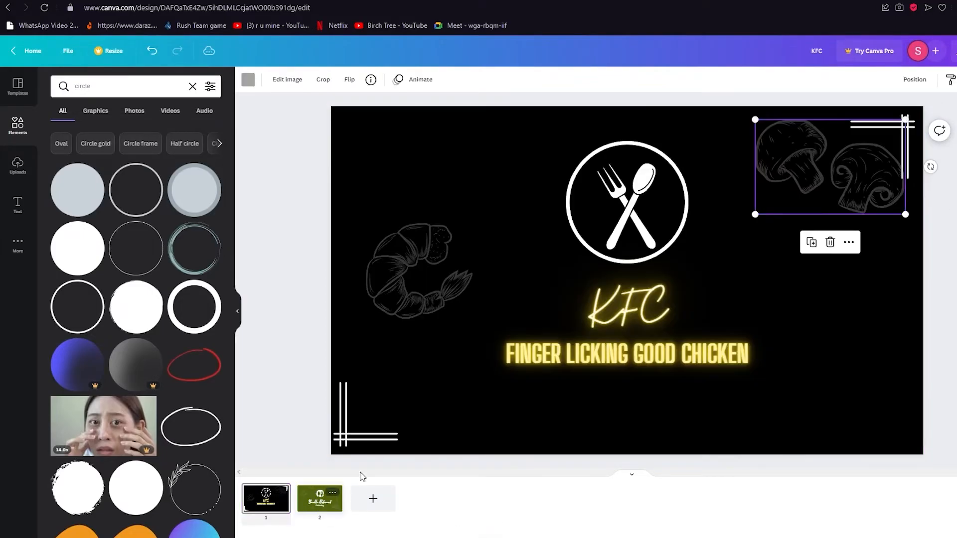
left_click(320, 498)
left_click(512, 152)
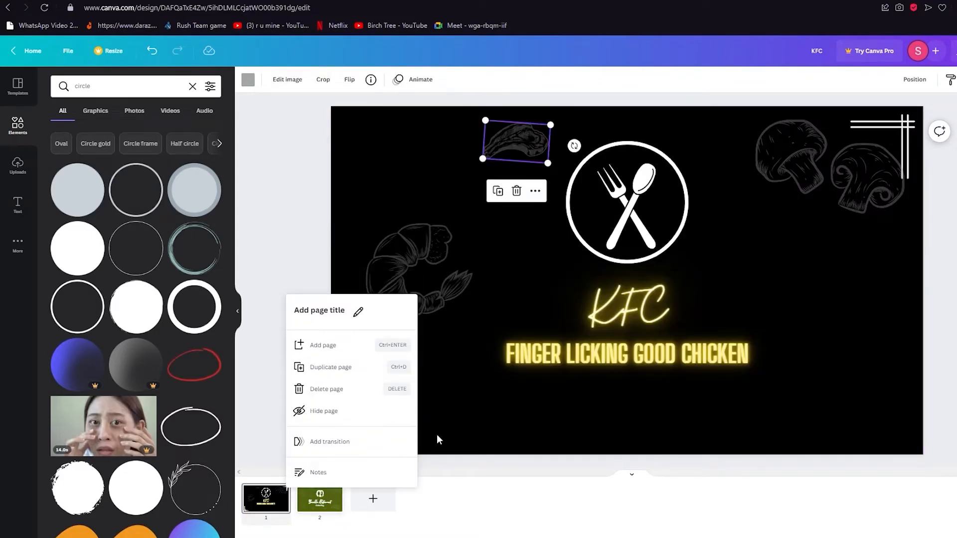
Copy the cooking pots drawing from page 2 to the black card's lower-left area
left_click(319, 498)
left_click(418, 379)
left_click(274, 505)
key("ctrl+v")
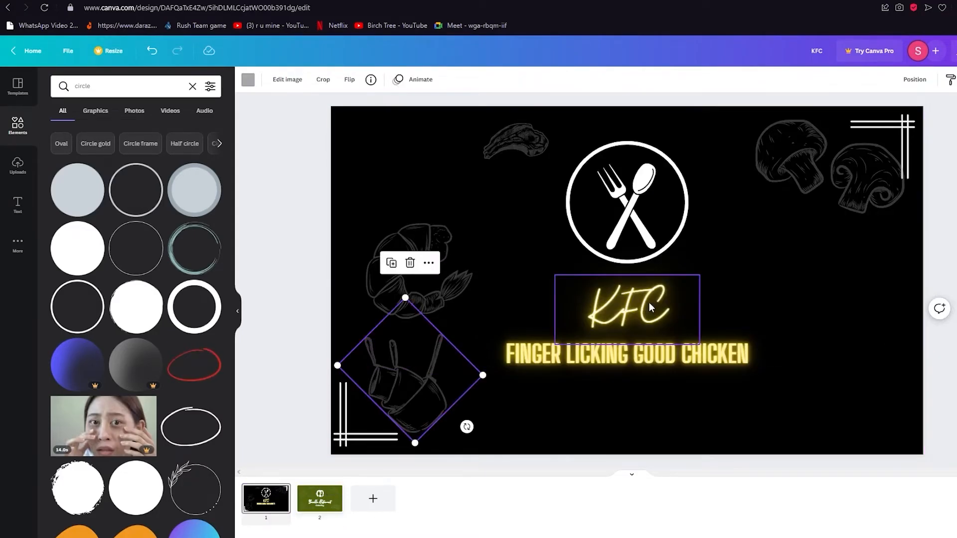
left_click(628, 306)
left_click(809, 371)
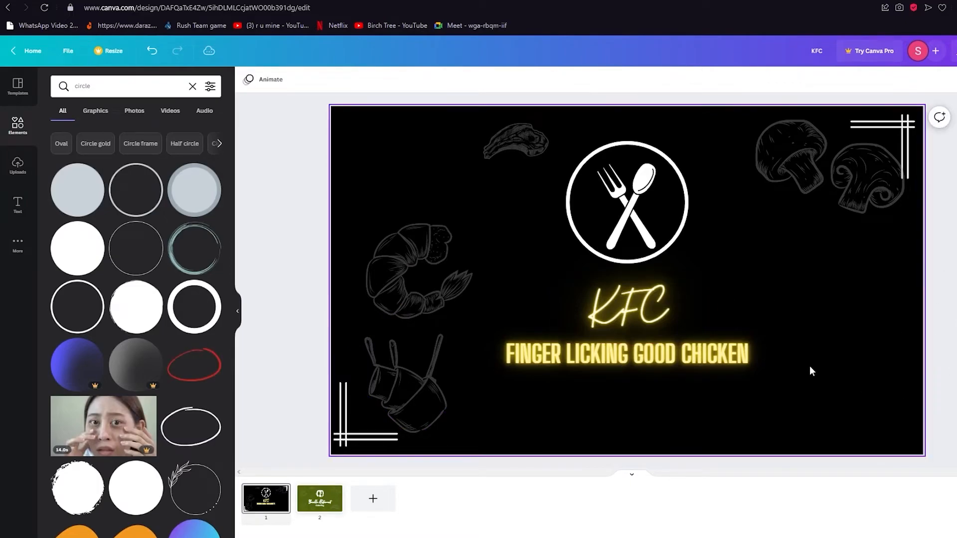
Copy the large meat chop and the small shrimp near the right edge of page 2 to the same spots on the black card
left_click(320, 498)
left_click(849, 384)
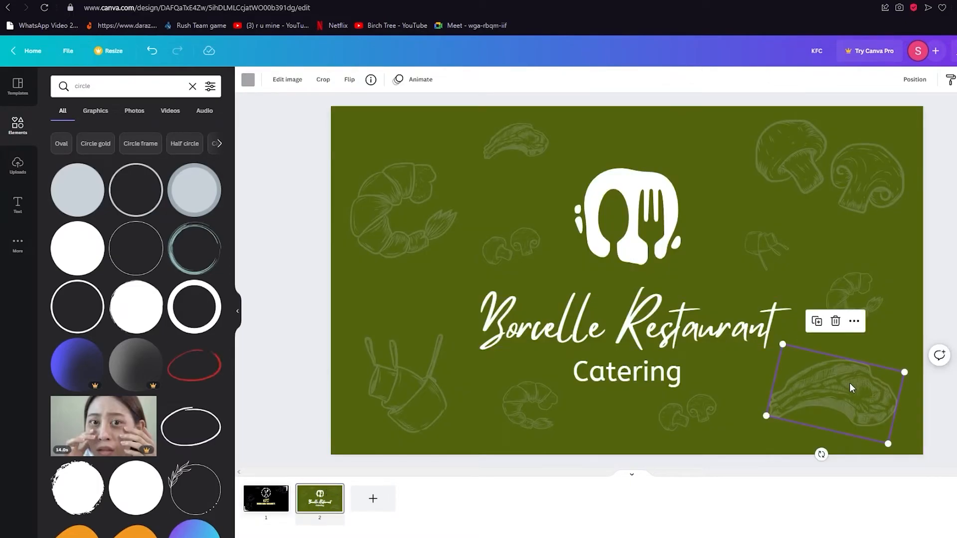
left_click(259, 509)
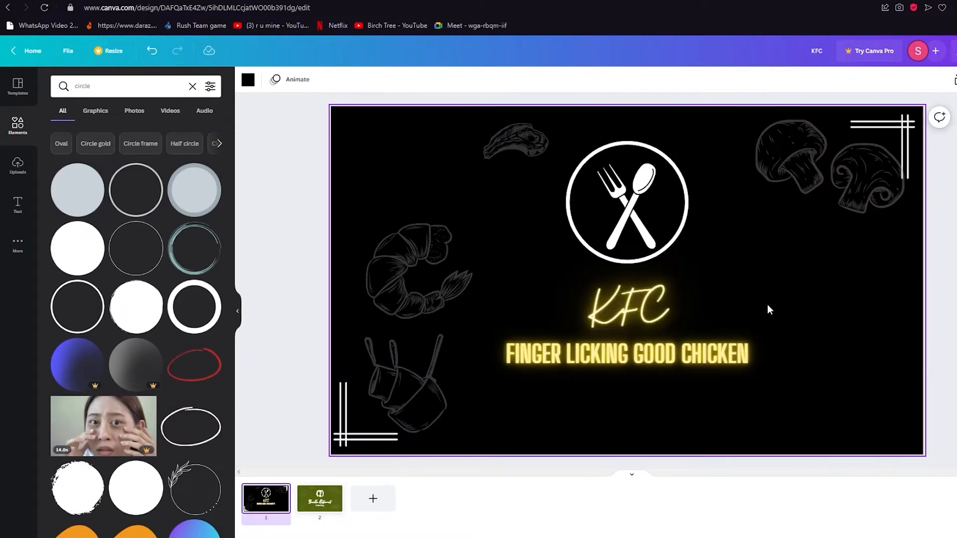
key("ctrl+v")
left_click(310, 507)
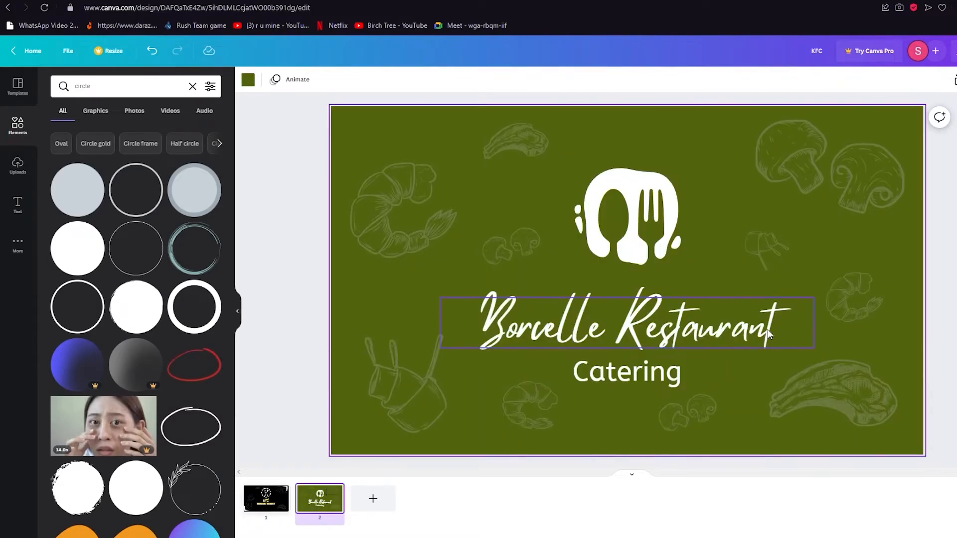
left_click(847, 299)
left_click(279, 506)
key("ctrl+v")
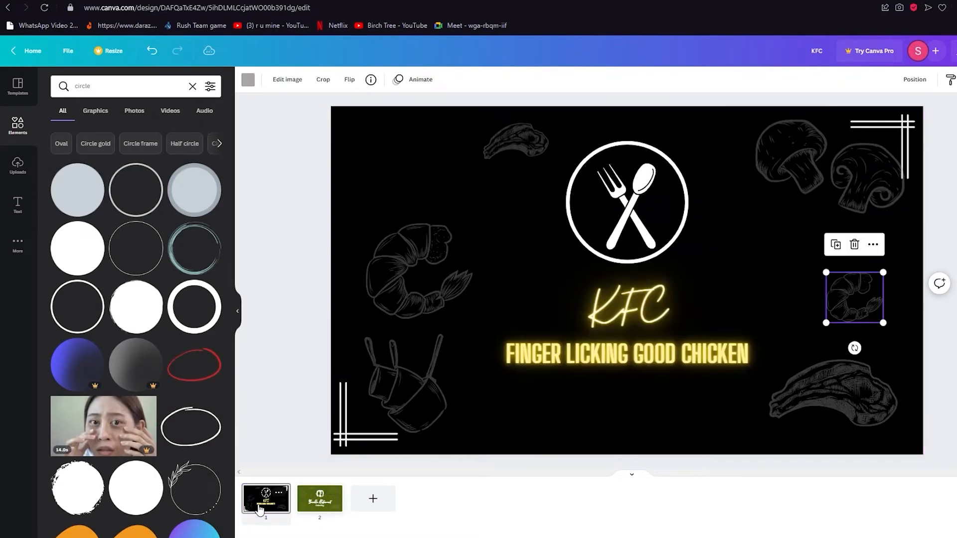
Move the large shrimp drawing higher on the black card and the cooking pots drawing to the bottom centre, below the tagline
left_click_drag(413, 255, 395, 202)
mouse_move(429, 397)
left_mouse_down()
mouse_move(458, 420)
mouse_move(627, 394)
left_mouse_up()
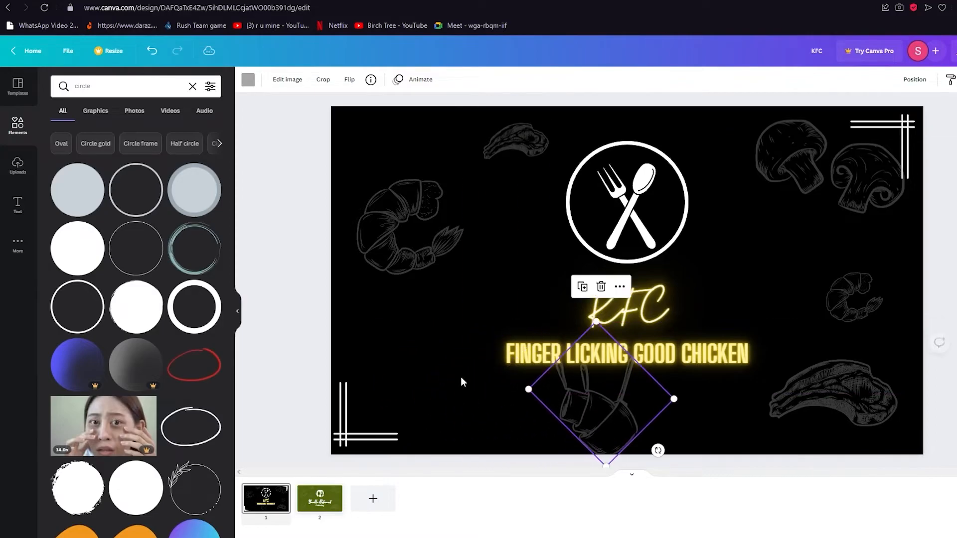
left_click(284, 300)
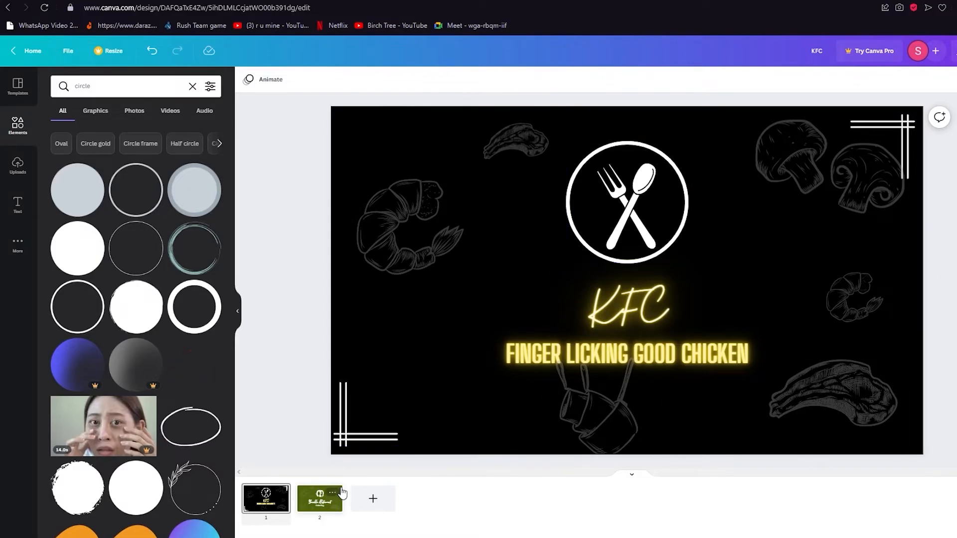
left_click(306, 505)
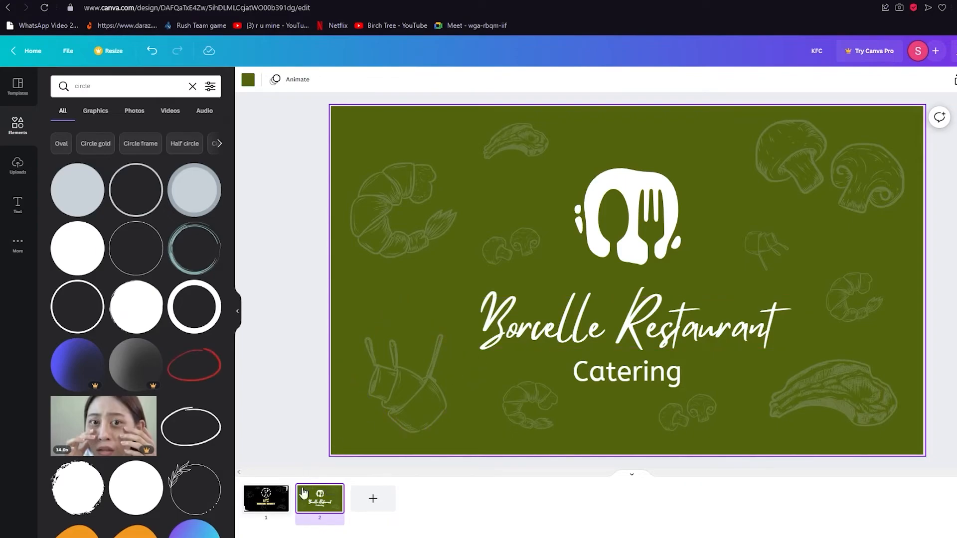
left_click(274, 505)
left_click(830, 160)
left_click(715, 167)
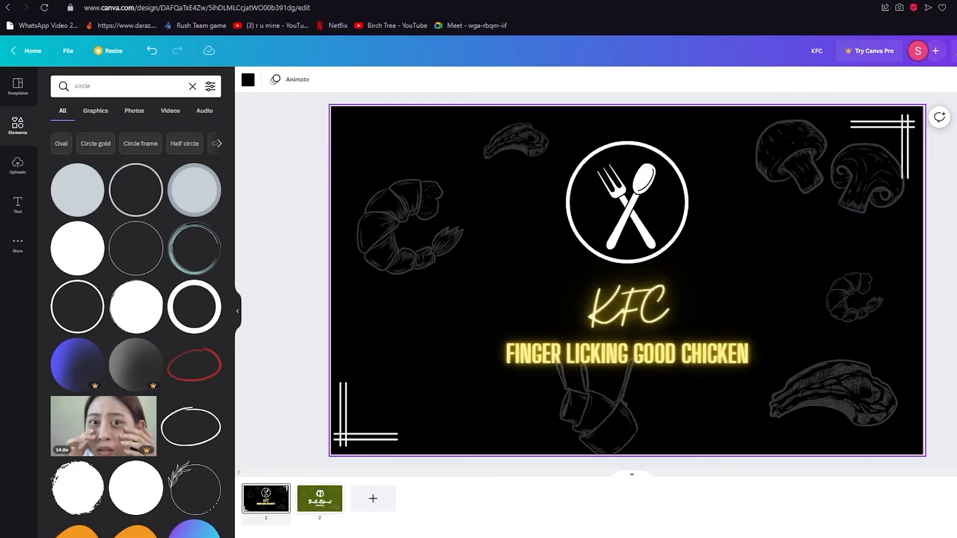
Copy the whole black card page and paste it as a new page directly after page 1
right_click(758, 263)
left_click(804, 274)
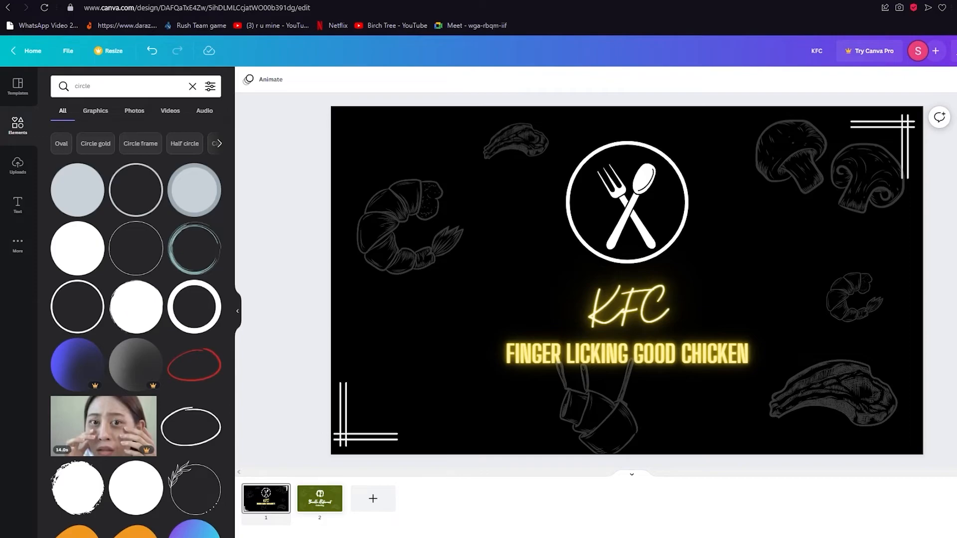
key("ctrl+v")
left_click(777, 152)
Delete the circle and the crossed fork and spoon logo from the copied page
left_click(618, 177)
key("Delete")
left_click(630, 211)
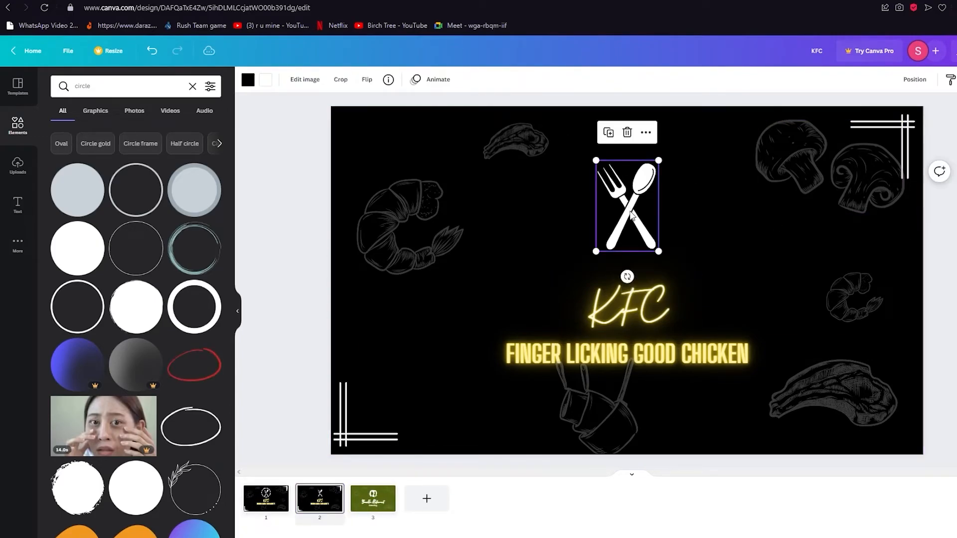
key("Delete")
Move the KFC text on page 2 up into the empty logo area and replace it with "CONTACT INFO"
left_click_drag(621, 264, 621, 186)
double_click(636, 229)
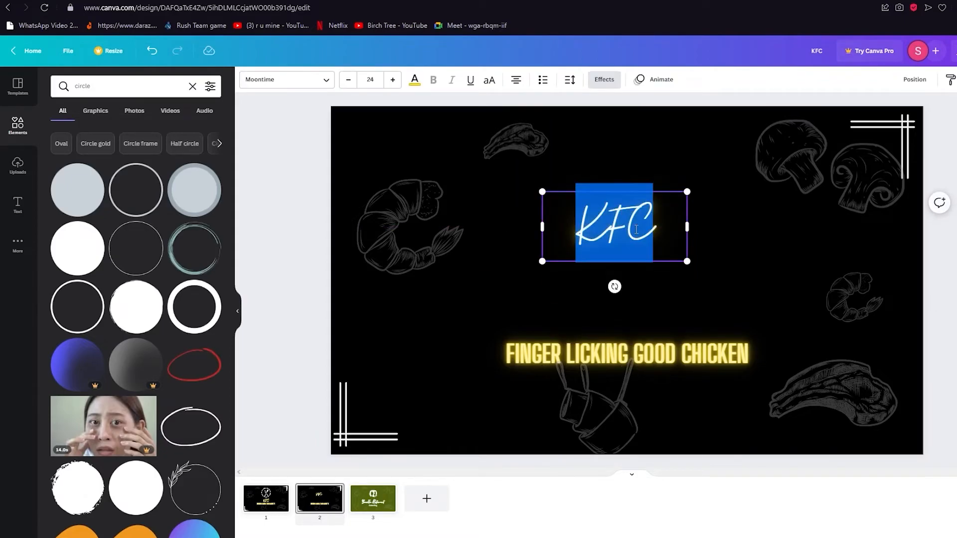
type("CONTACT INFO")
left_click(682, 366)
double_click(714, 355)
left_click_drag(759, 354, 500, 357)
left_click(757, 332)
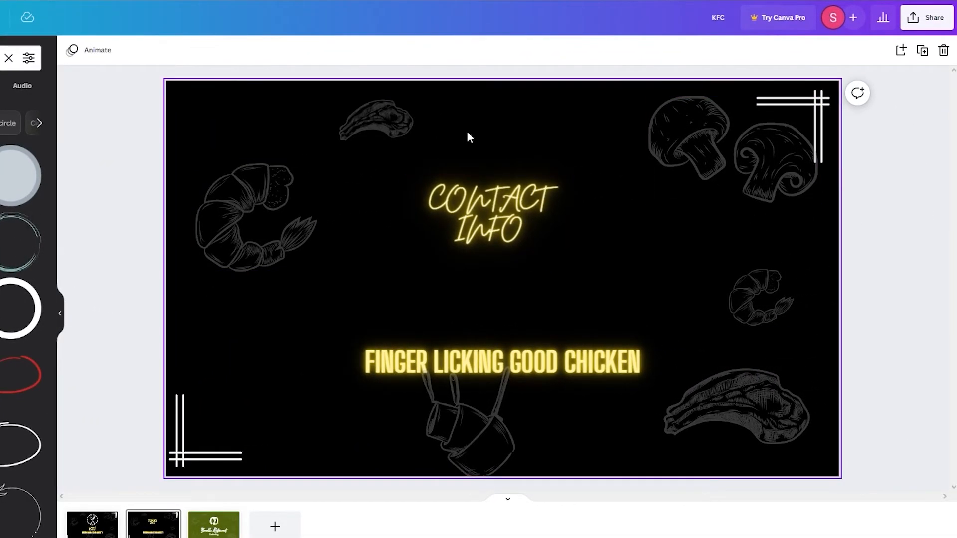
Set the download options to PNG with only pages 1–2 included, leaving out the green template page, and close the sharing options
left_click(934, 24)
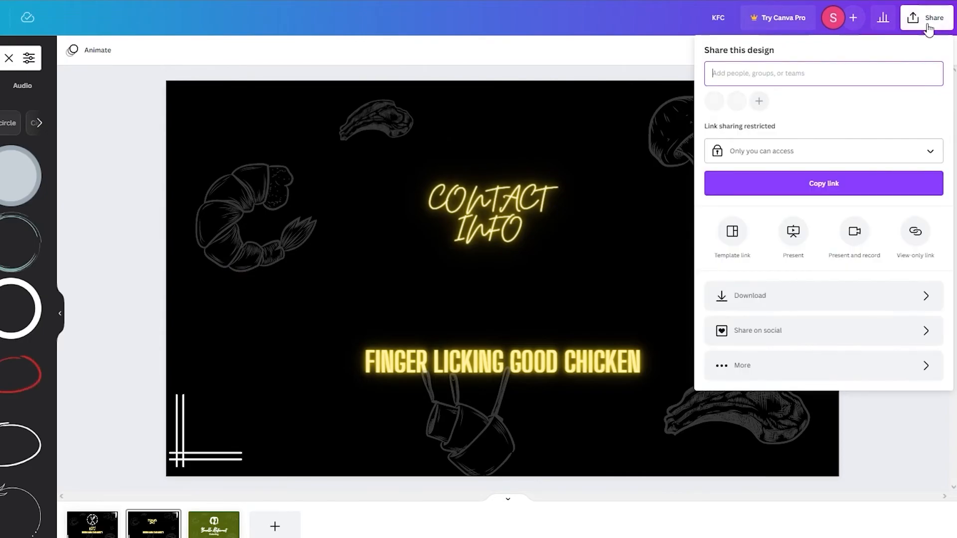
left_click(849, 299)
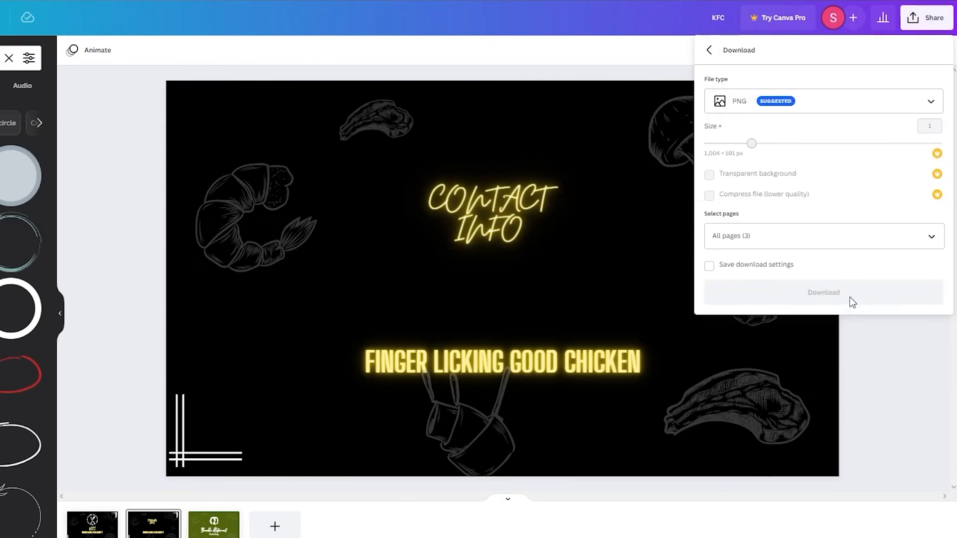
left_click(909, 245)
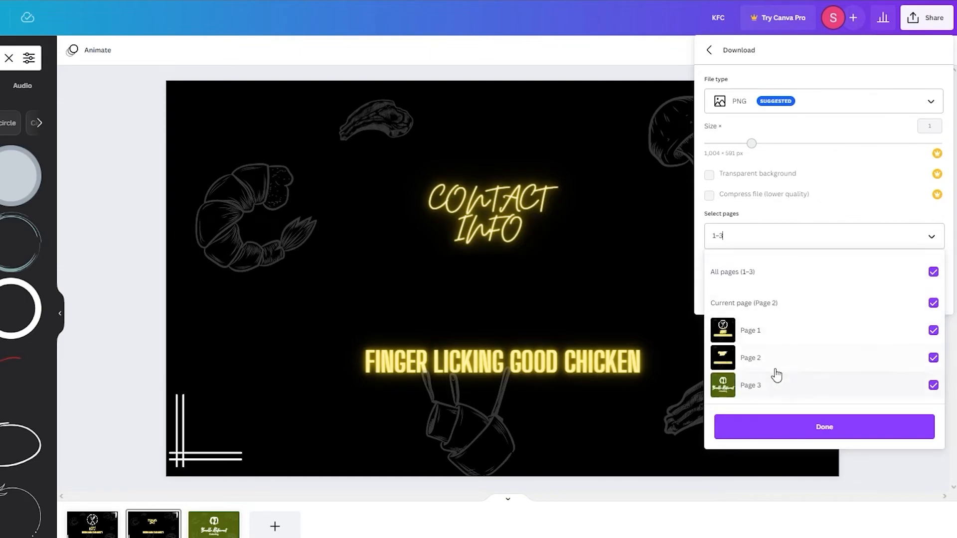
left_click(803, 391)
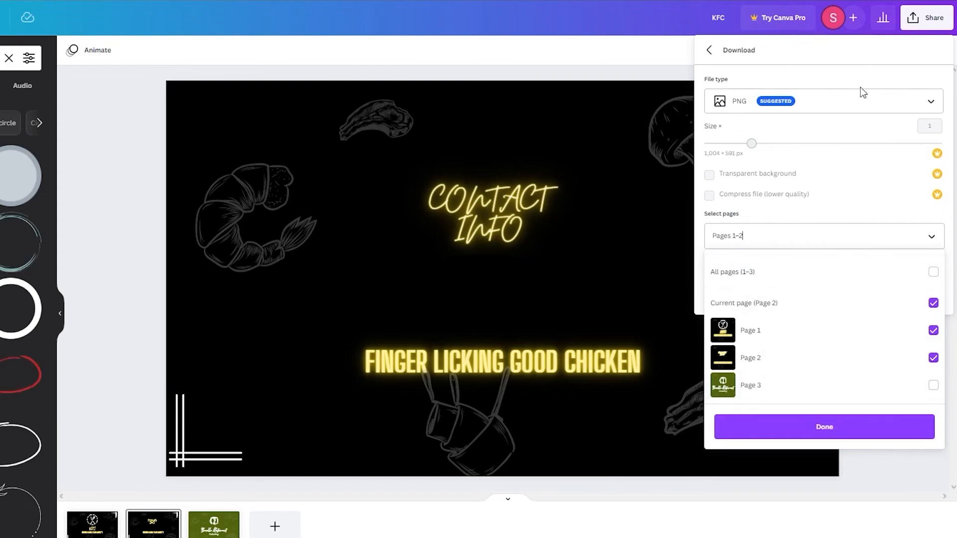
left_click(850, 111)
left_click(845, 118)
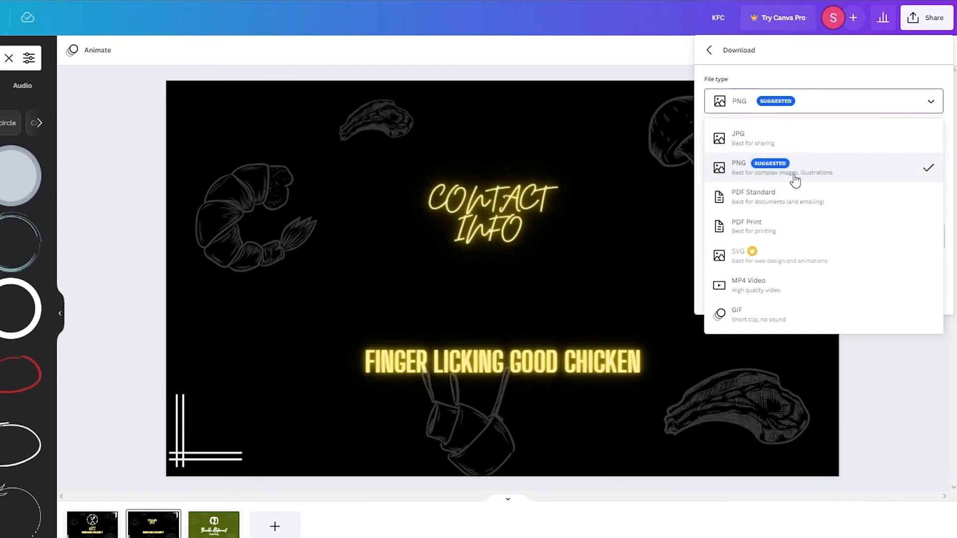
left_click(830, 174)
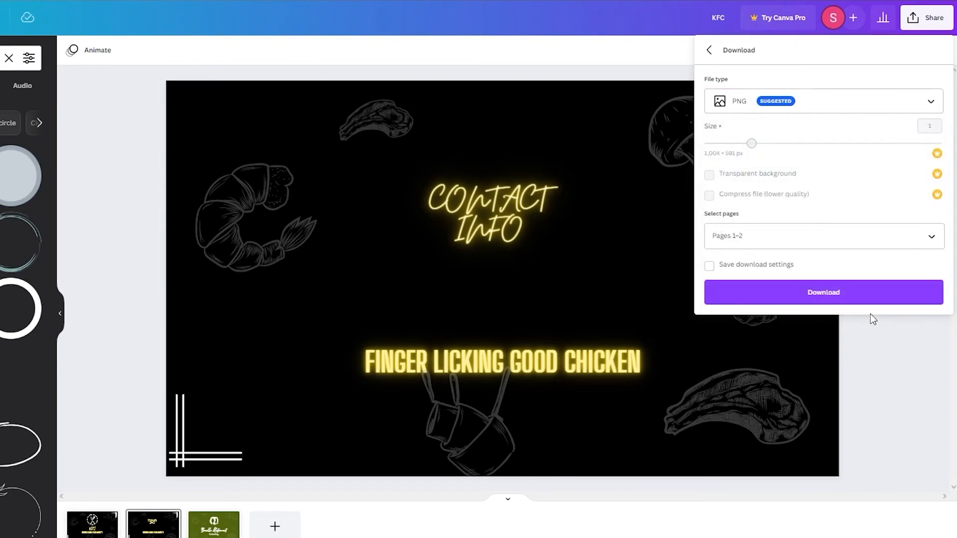
left_click(872, 324)
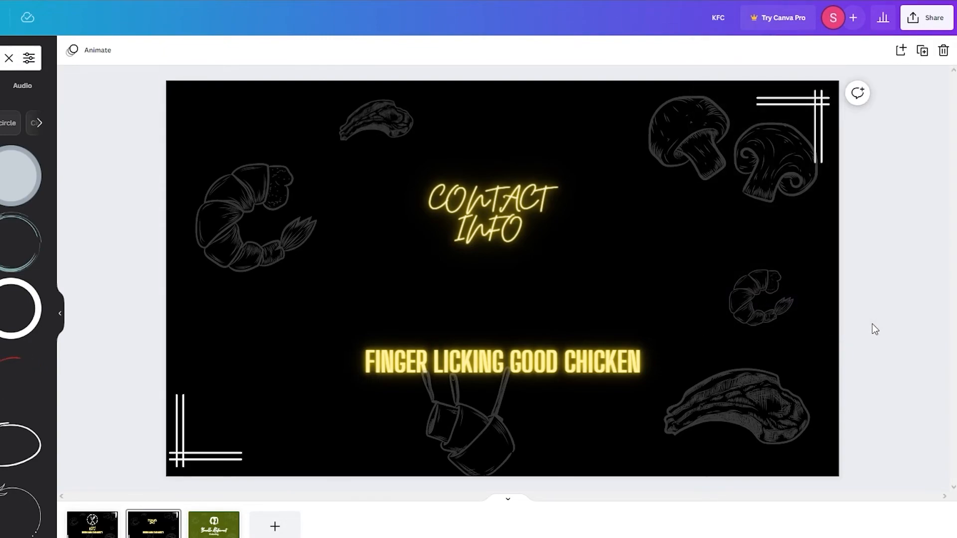